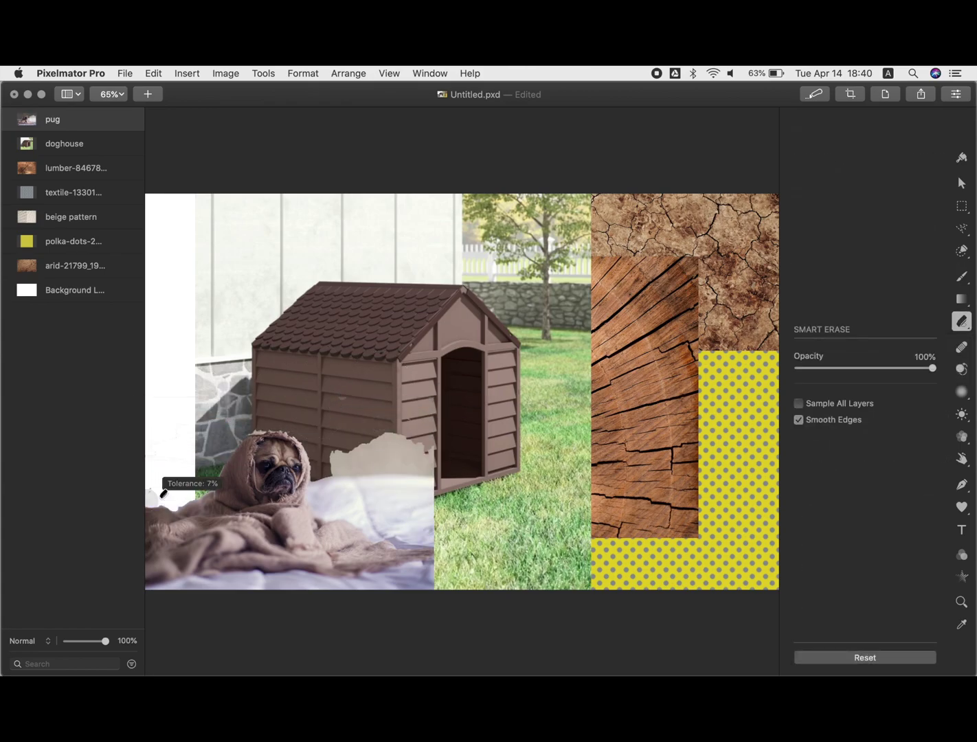
# Erase the grey background and surrounding bedding around the pug
pyautogui.moveTo(374, 453); pyautogui.dragTo(390, 448)
pyautogui.moveTo(384, 499); pyautogui.dragTo(401, 489)
pyautogui.moveTo(309, 486); pyautogui.dragTo(328, 490)
pyautogui.moveTo(252, 582); pyautogui.dragTo(266, 575)
pyautogui.moveTo(405, 583); pyautogui.dragTo(420, 576)
pyautogui.click(961, 321)
# Erase the bottom-edge leftovers and the stray fringe above the hood, then fit the composition in view
pyautogui.click(917, 347)
pyautogui.moveTo(203, 611); pyautogui.dragTo(440, 593)
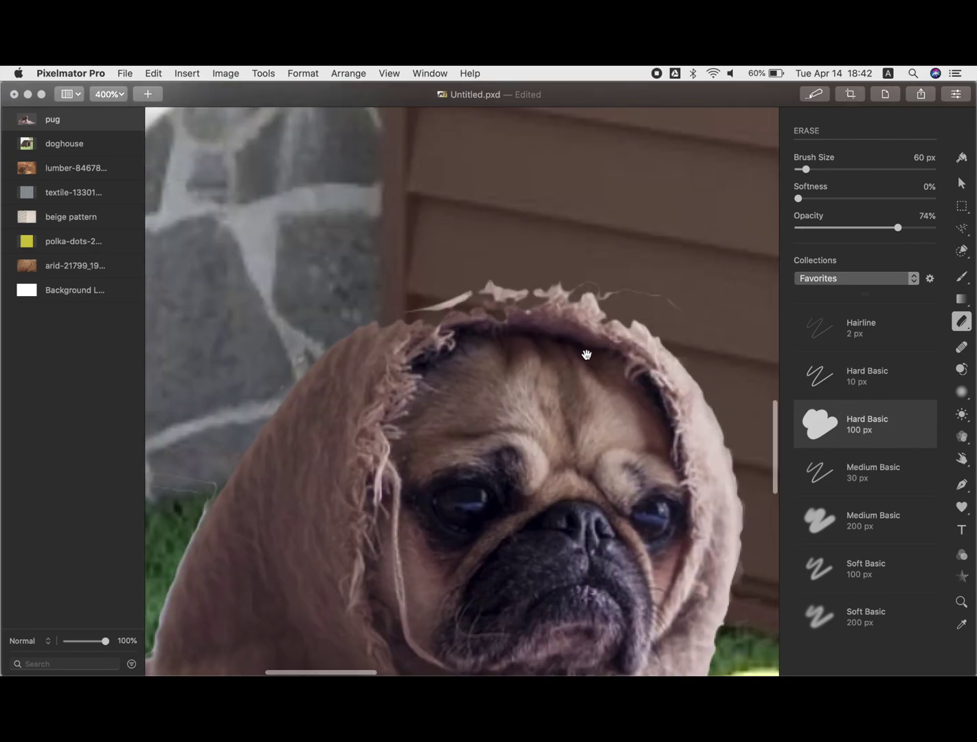
pyautogui.moveTo(591, 268)
pyautogui.mouseDown()
pyautogui.moveTo(494, 264)
pyautogui.moveTo(375, 302)
pyautogui.mouseUp()
pyautogui.moveTo(166, 492)
pyautogui.mouseDown()
pyautogui.moveTo(386, 410)
pyautogui.moveTo(226, 574)
pyautogui.mouseUp()
pyautogui.press('super+z')
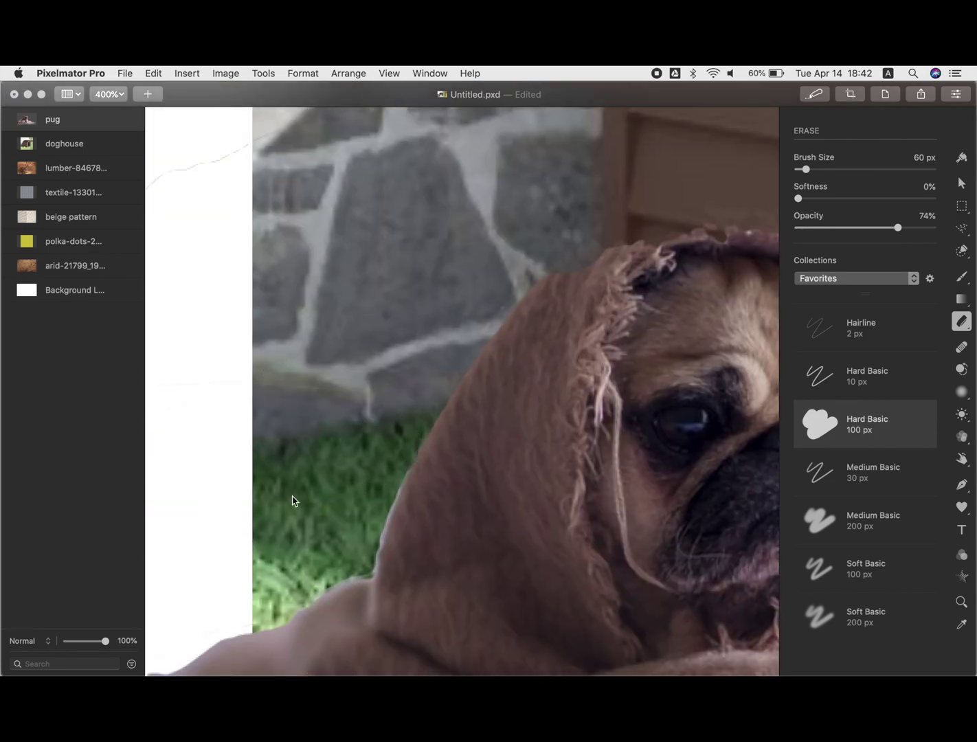
pyautogui.press('super+minus')
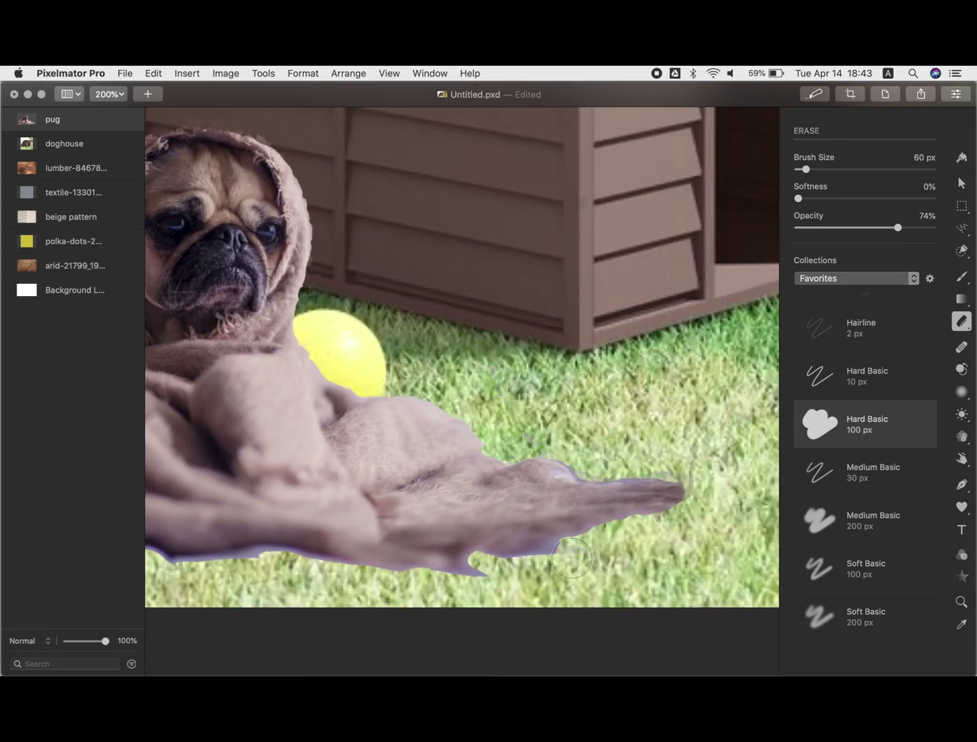
pyautogui.hscroll(-10, 571, 558)
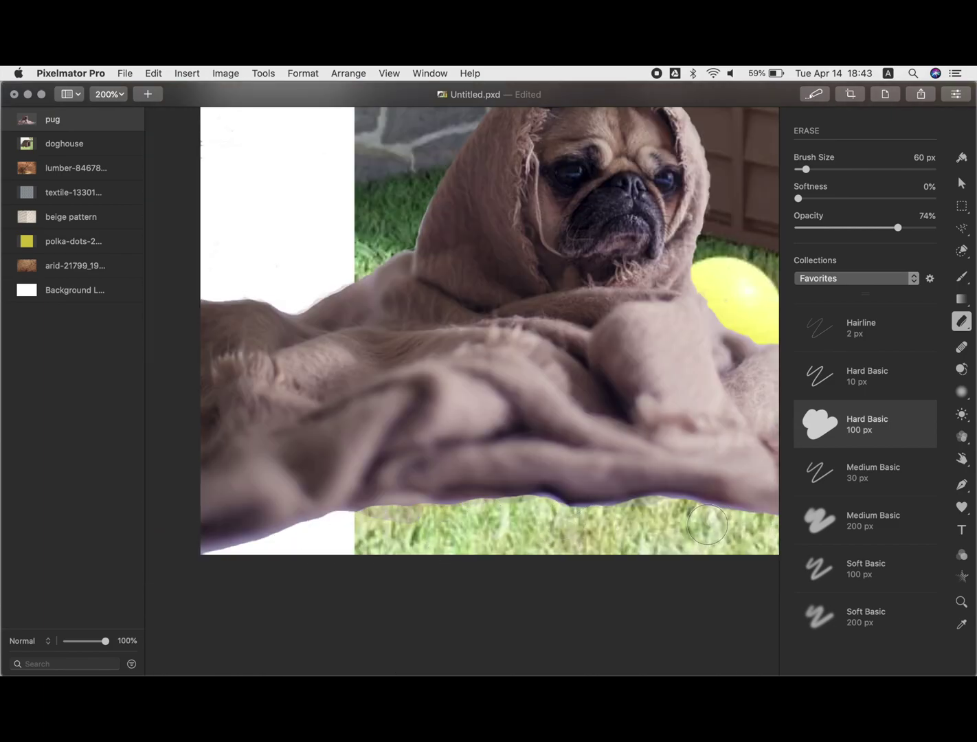
pyautogui.press('super+0')
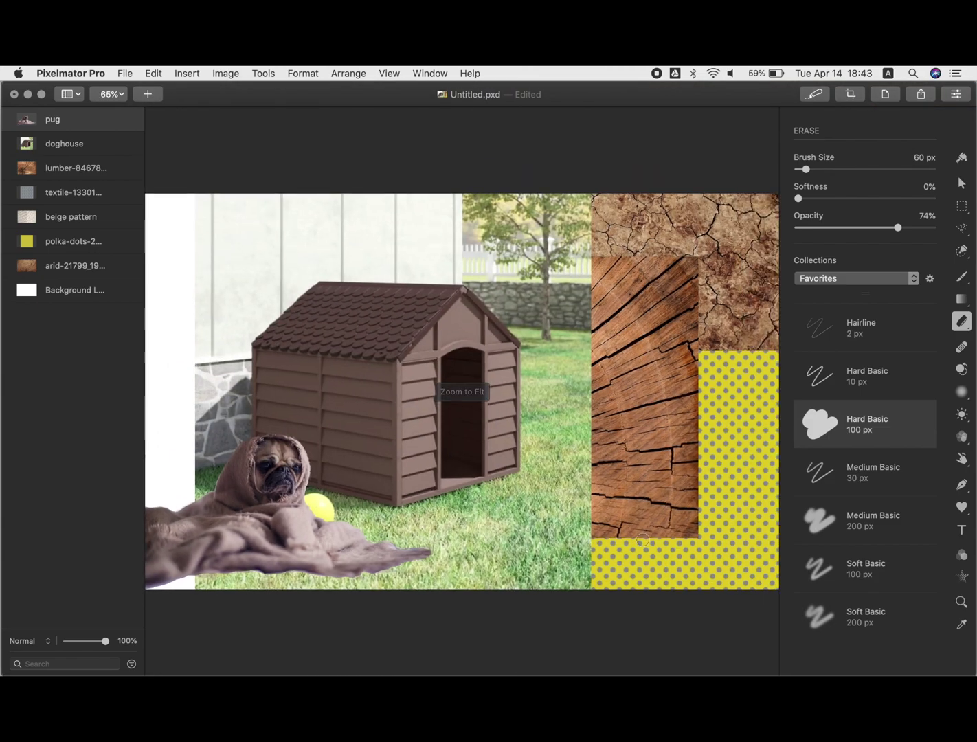
# Hide the pug and draw a polygonal selection around the doghouse
pyautogui.click(966, 234)
pyautogui.click(916, 275)
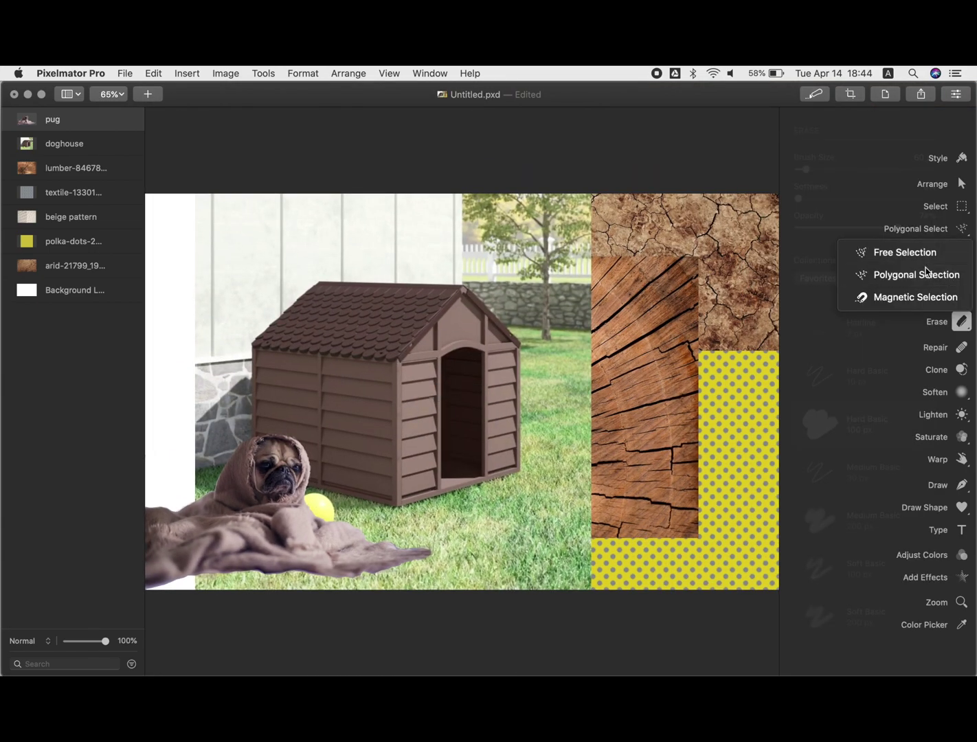
pyautogui.press('super+slash')
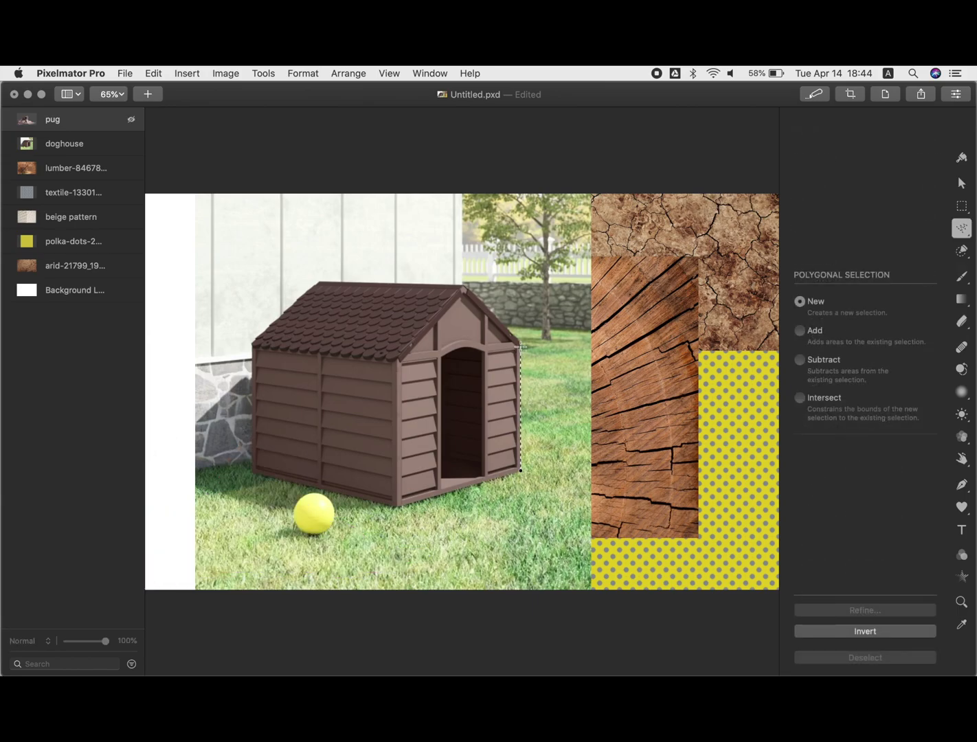
pyautogui.click(521, 342)
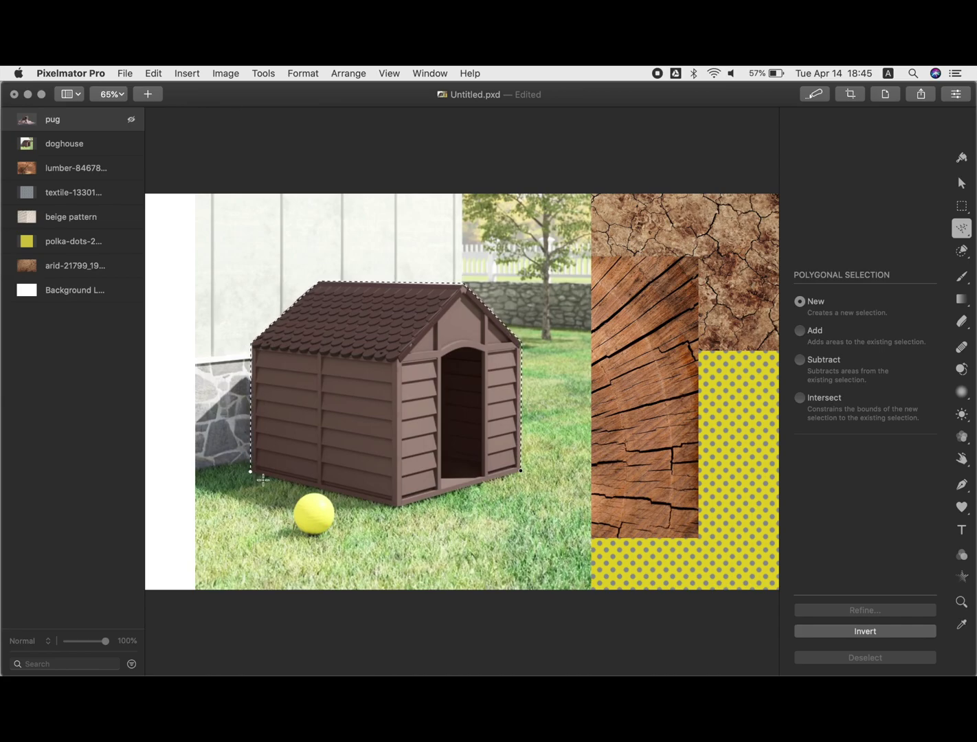
pyautogui.click(395, 507)
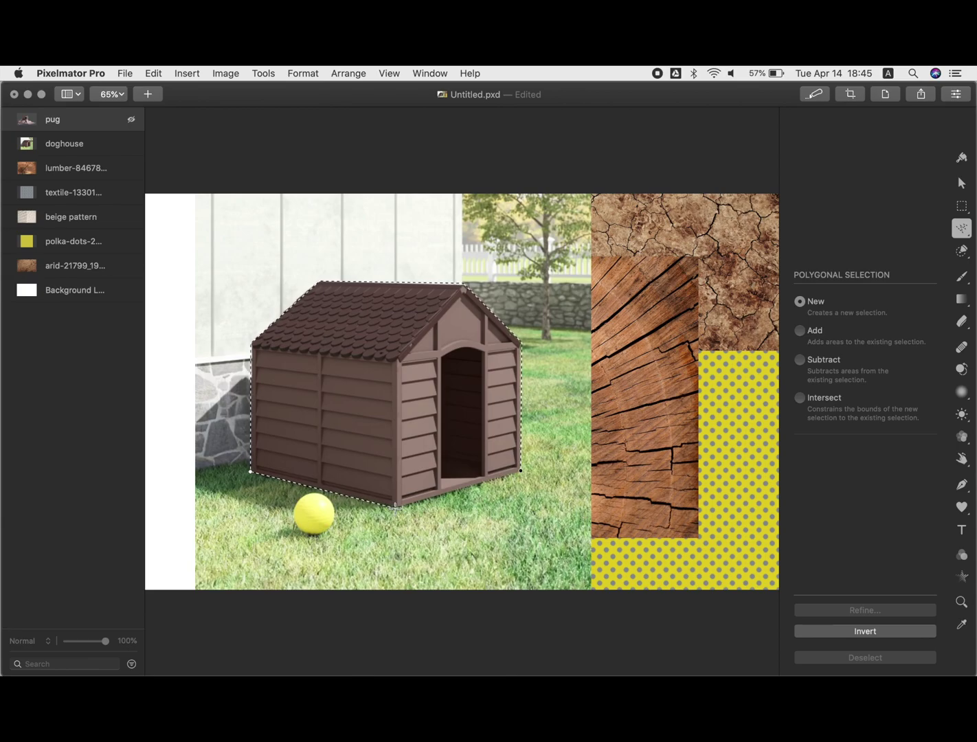
pyautogui.click(522, 472)
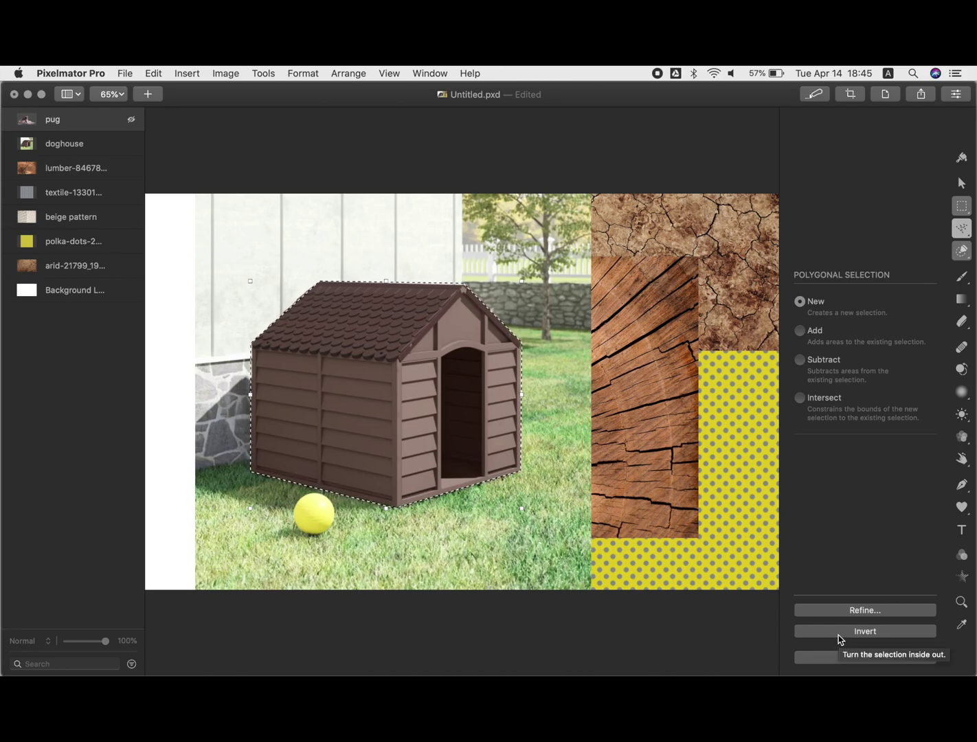
# Delete everything outside the doghouse on the doghouse layer and deselect
pyautogui.press('super+c')
pyautogui.click(95, 153)
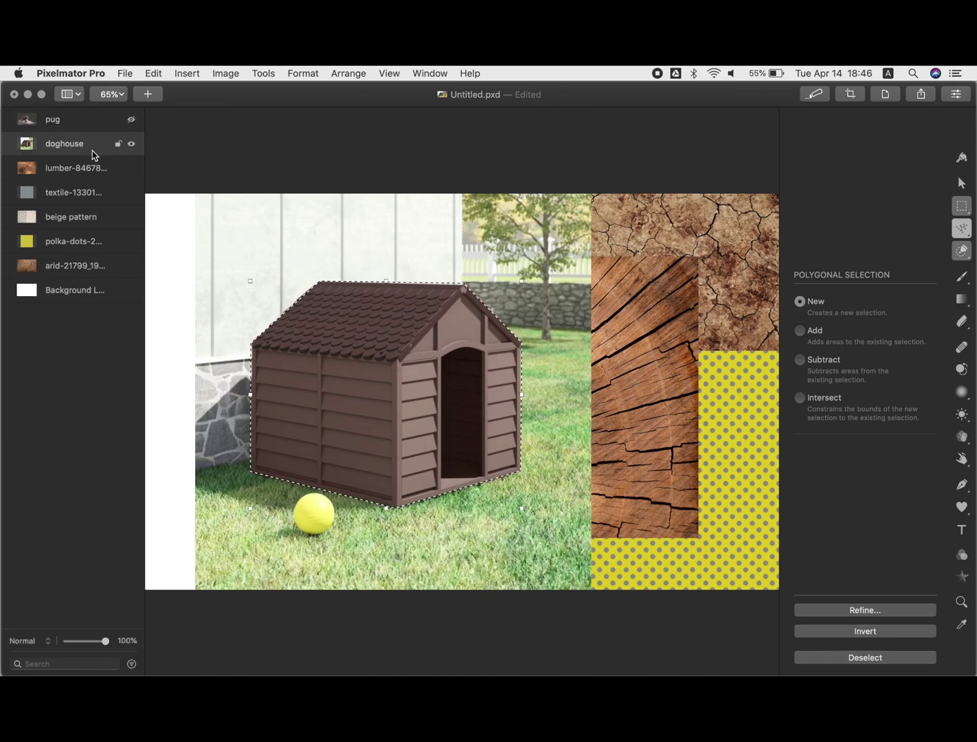
pyautogui.click(836, 630)
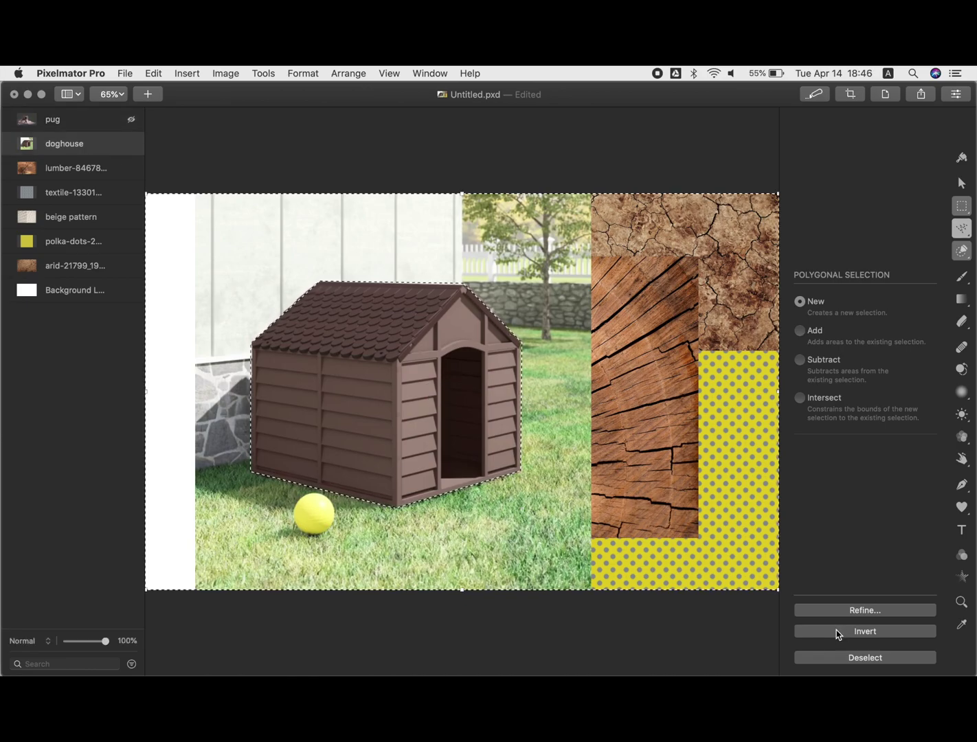
pyautogui.press('Delete')
pyautogui.press('super+d')
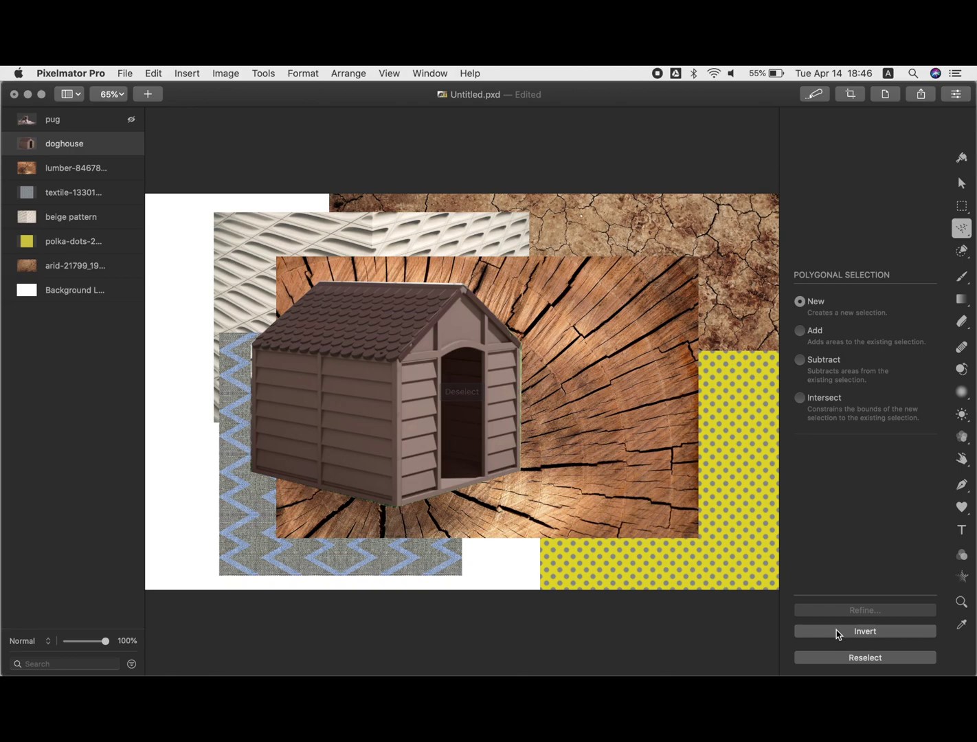
# Show the pug layer and hide the arid texture and polka-dots layers
pyautogui.click(132, 121)
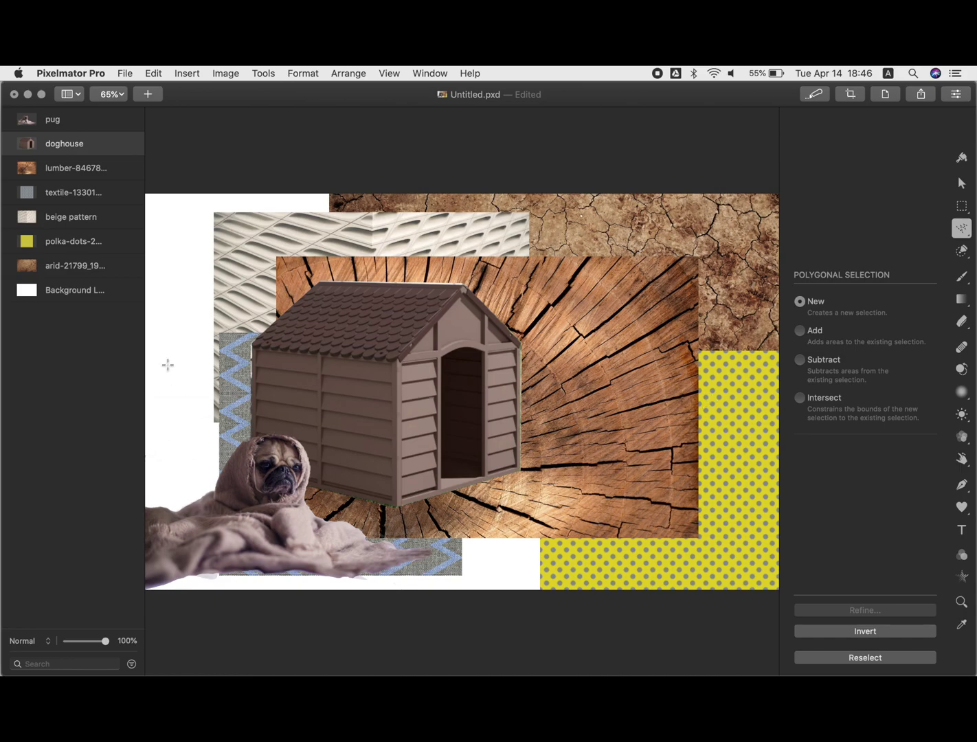
pyautogui.click(131, 267)
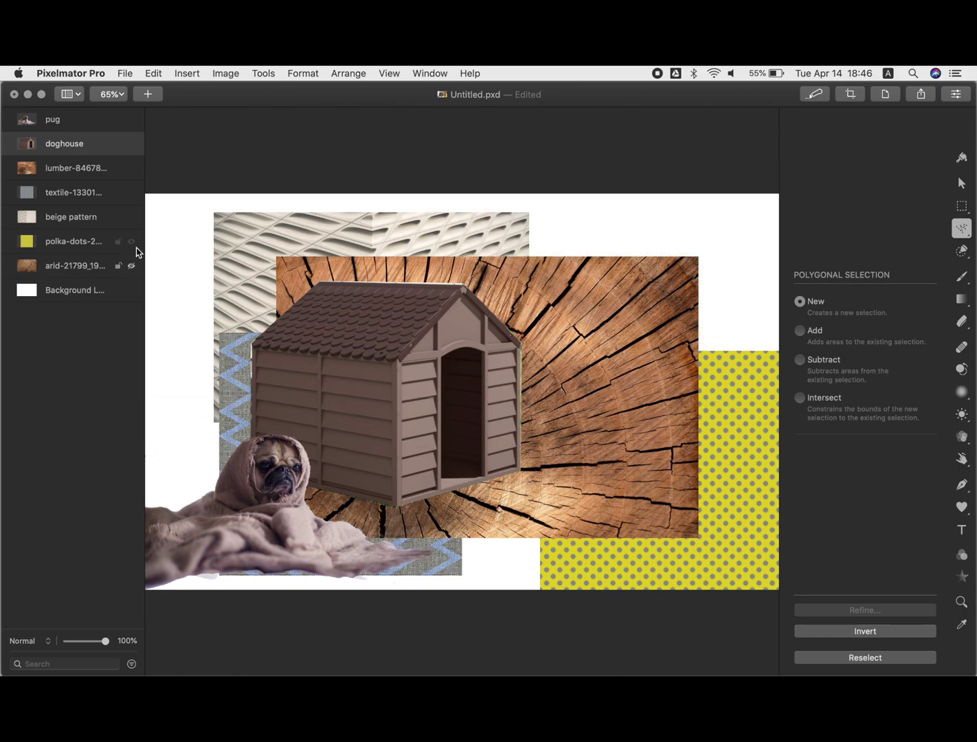
pyautogui.click(132, 242)
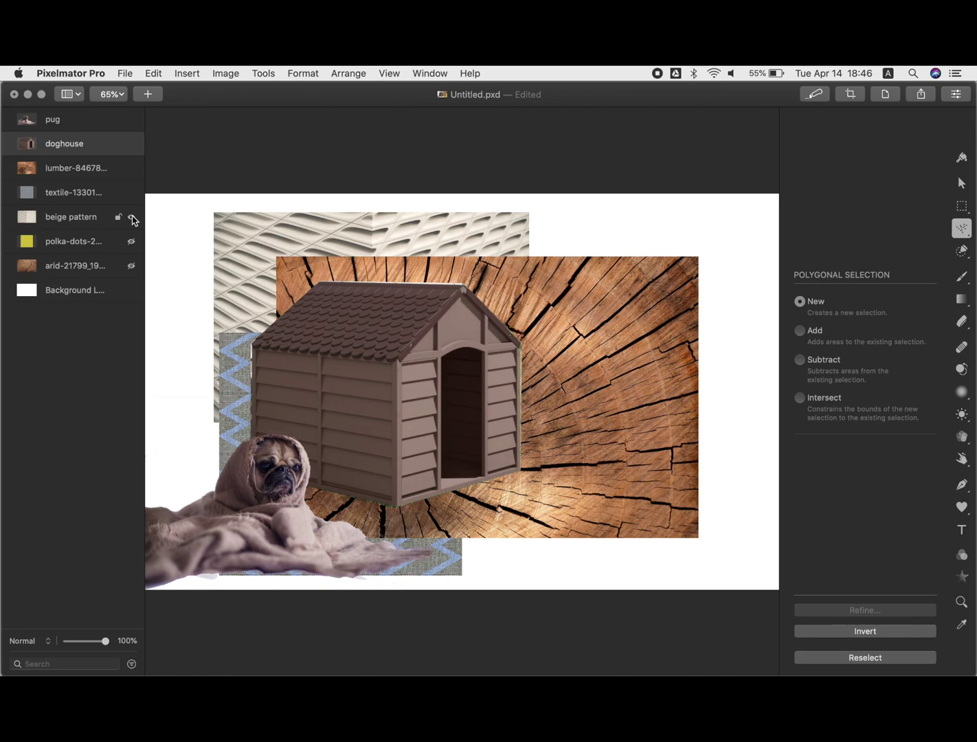
# Hide the beige pattern, doghouse, textile and pug layers and select the lumber layer
pyautogui.click(132, 217)
pyautogui.click(132, 144)
pyautogui.click(131, 193)
pyautogui.click(132, 120)
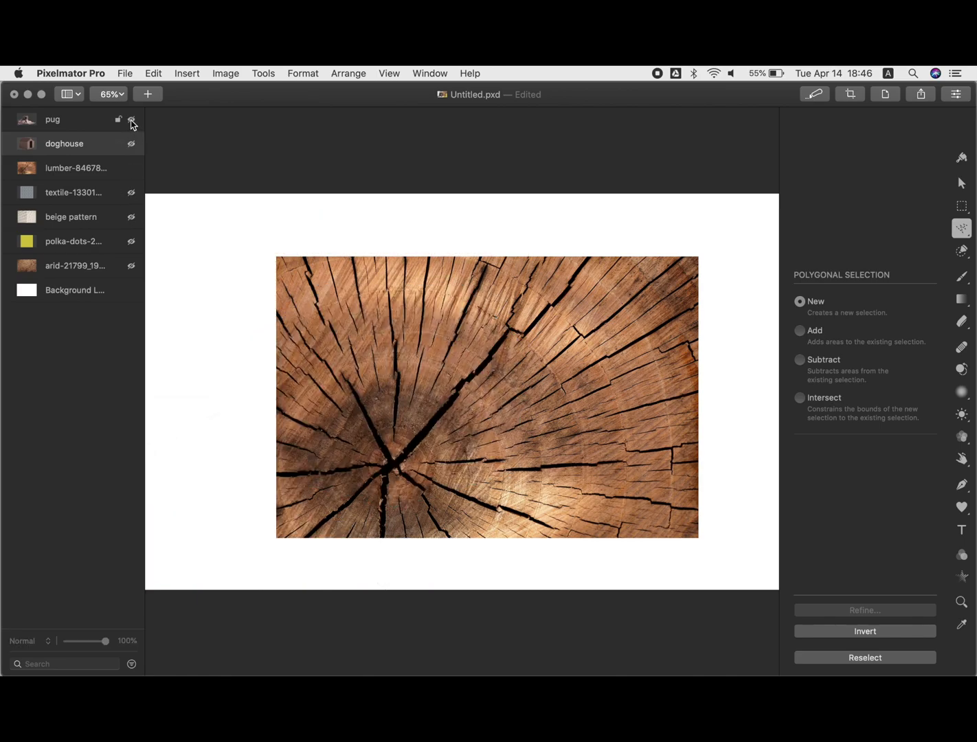
pyautogui.click(76, 168)
# Draw a jagged star-shaped polygonal selection across the lumber texture
pyautogui.click(341, 257)
pyautogui.click(379, 333)
pyautogui.click(392, 259)
pyautogui.click(418, 342)
pyautogui.click(506, 259)
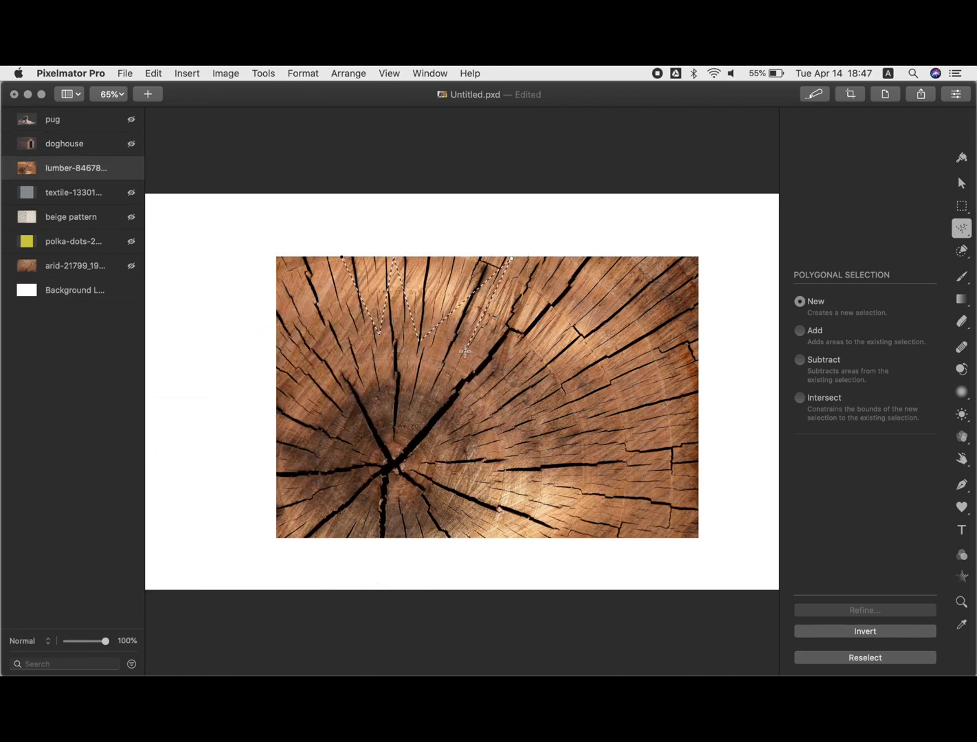
pyautogui.click(466, 350)
pyautogui.click(633, 258)
pyautogui.click(509, 402)
pyautogui.click(695, 407)
pyautogui.click(479, 465)
pyautogui.click(585, 536)
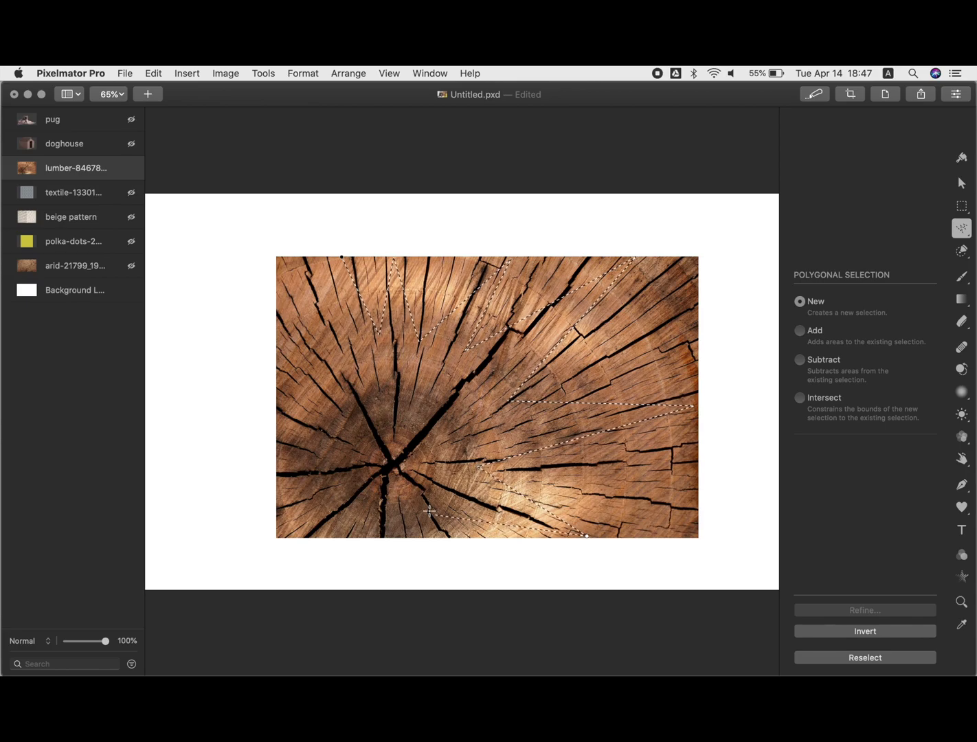
pyautogui.click(421, 495)
pyautogui.click(398, 536)
pyautogui.click(375, 481)
pyautogui.click(278, 529)
pyautogui.click(338, 444)
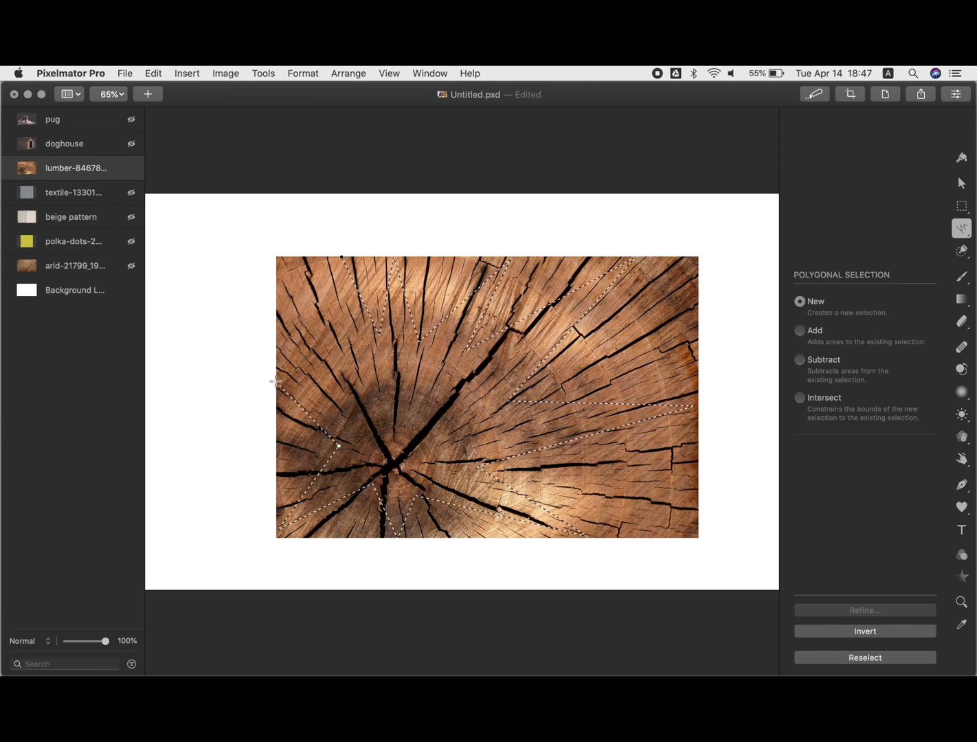
pyautogui.click(275, 382)
pyautogui.click(359, 410)
pyautogui.click(342, 258)
# Delete the lumber outside the star shape, deselect, and hide the lumber layer
pyautogui.click(831, 632)
pyautogui.press('Delete')
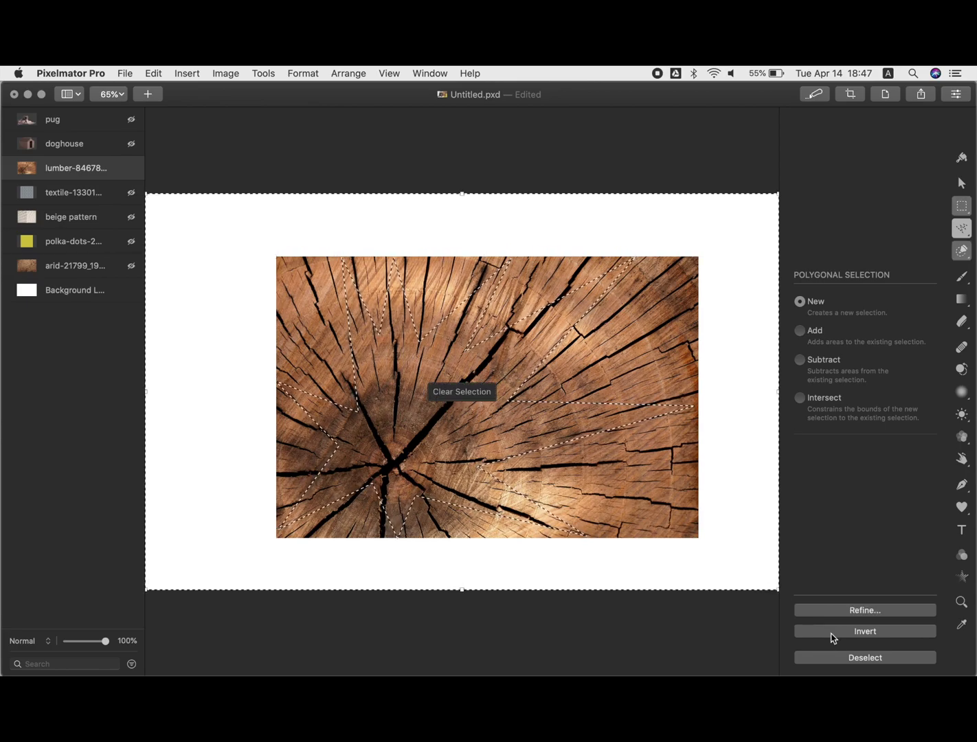
pyautogui.press('super+d')
pyautogui.click(131, 168)
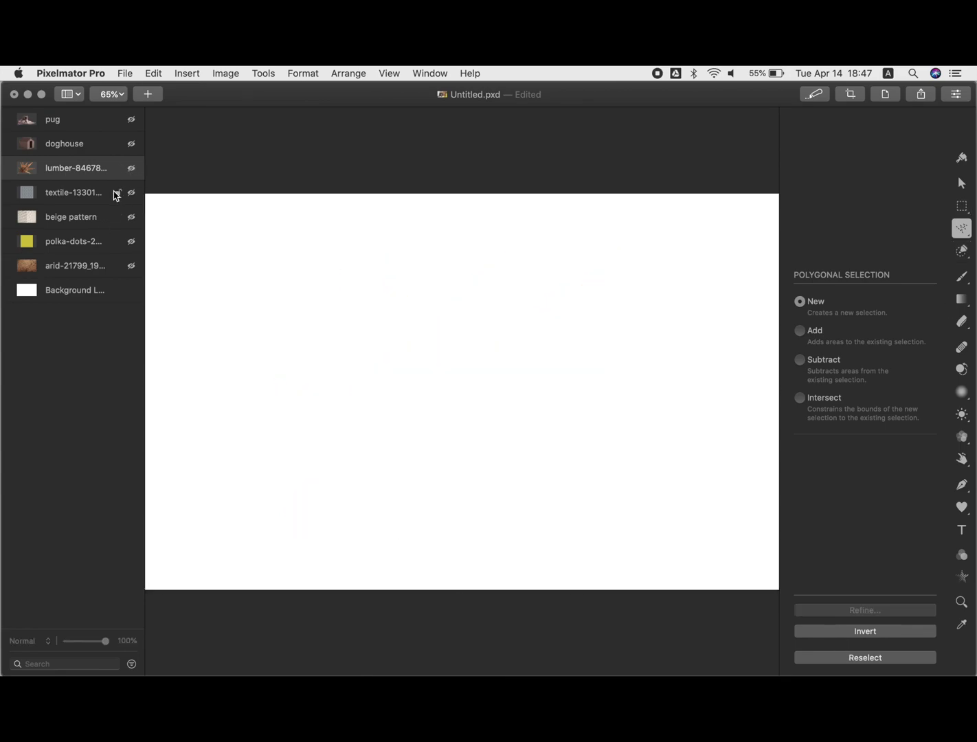
# Show the textile layer and outline a jagged lightning-bolt polygon on it
pyautogui.click(132, 193)
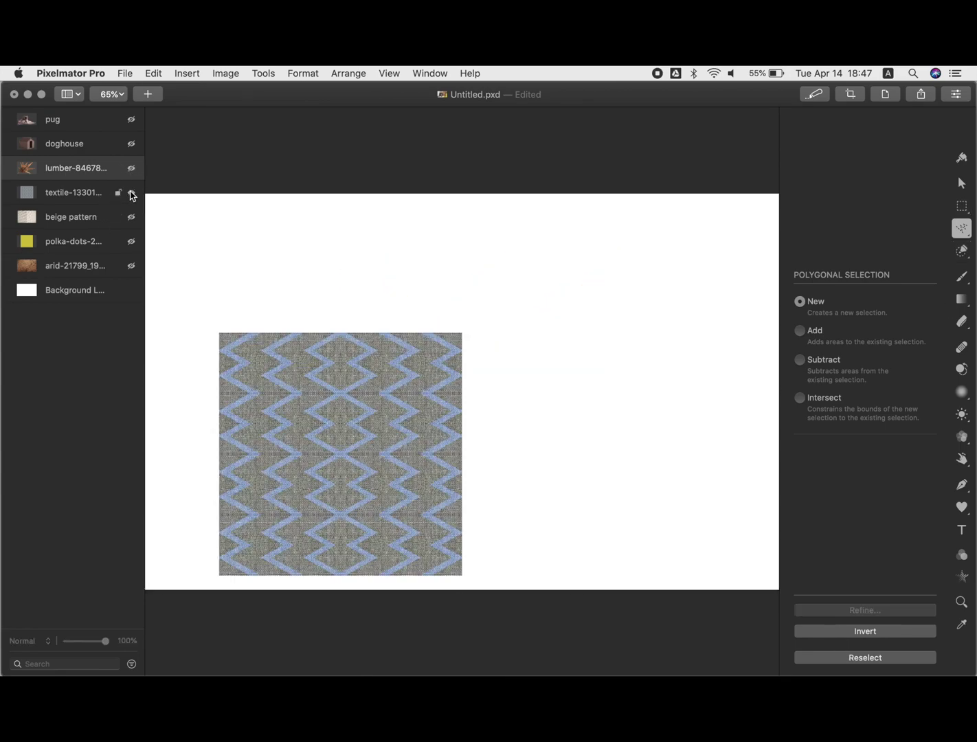
pyautogui.click(265, 327)
pyautogui.click(201, 447)
pyautogui.click(360, 500)
pyautogui.click(341, 554)
pyautogui.click(466, 462)
pyautogui.click(284, 437)
pyautogui.click(421, 400)
pyautogui.click(266, 366)
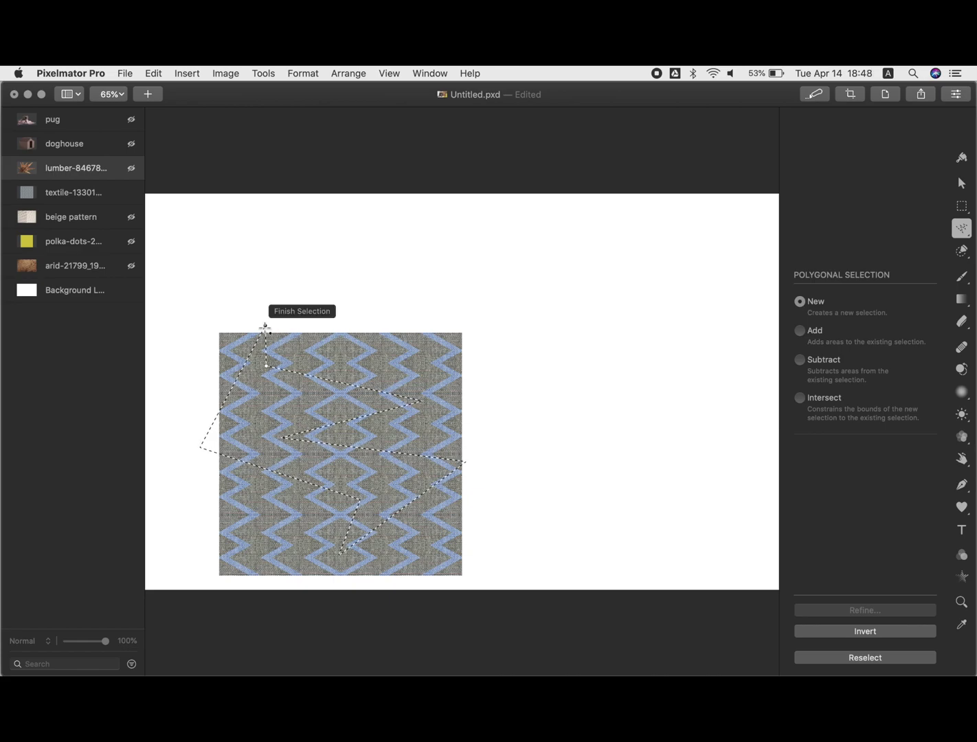
pyautogui.click(264, 328)
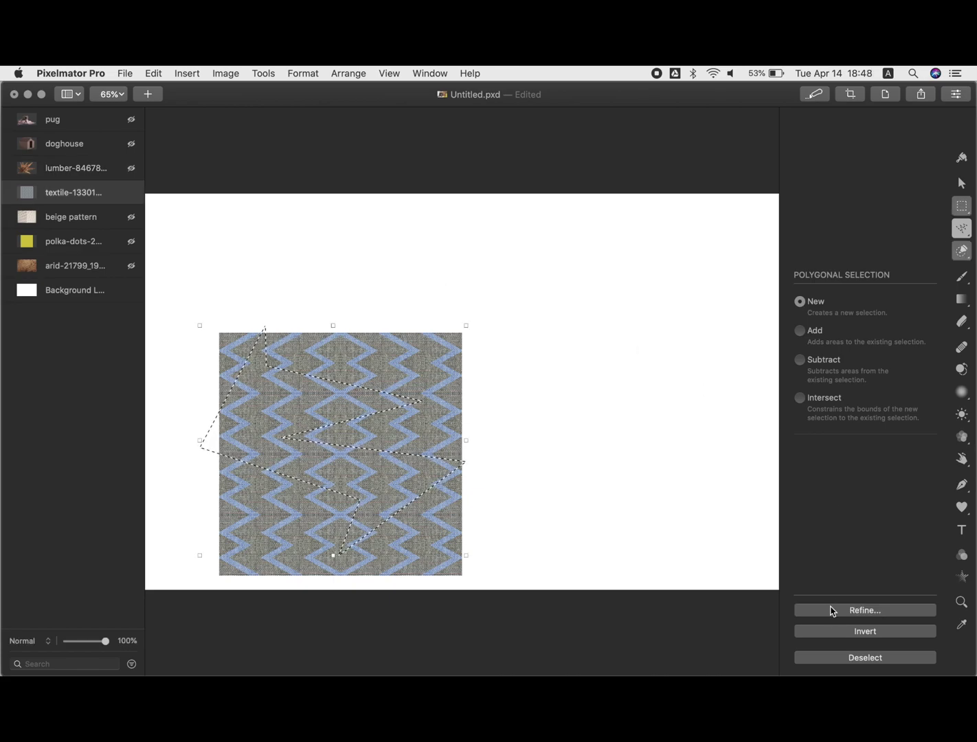
# Delete the textile outside the polygon, deselect, and hide the textile layer
pyautogui.click(831, 634)
pyautogui.press('Delete')
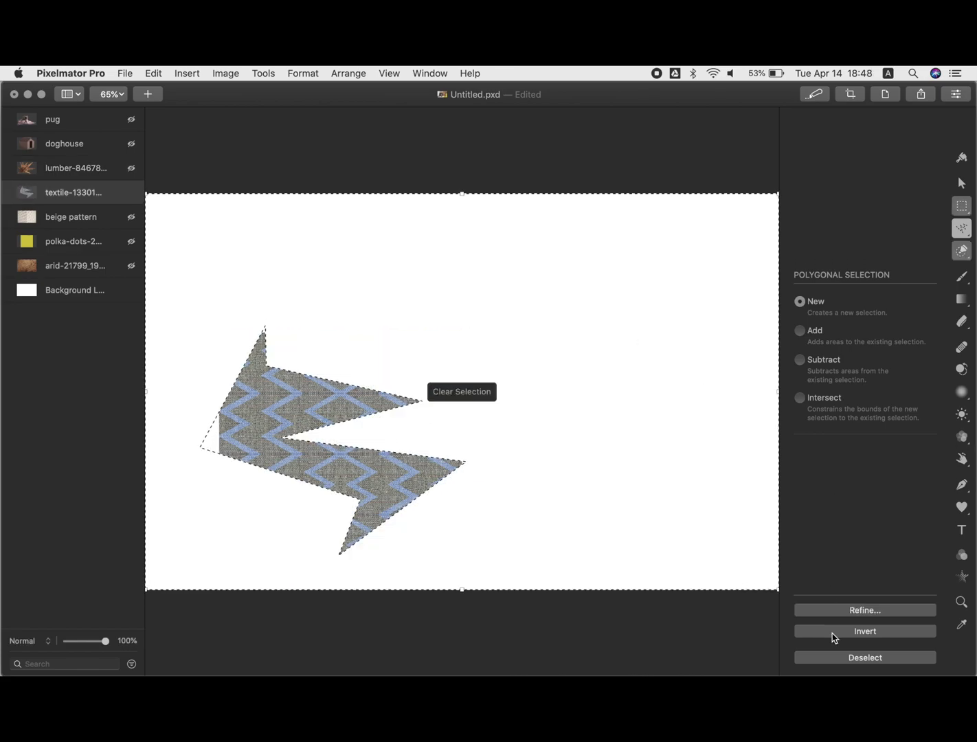
pyautogui.press('super+d')
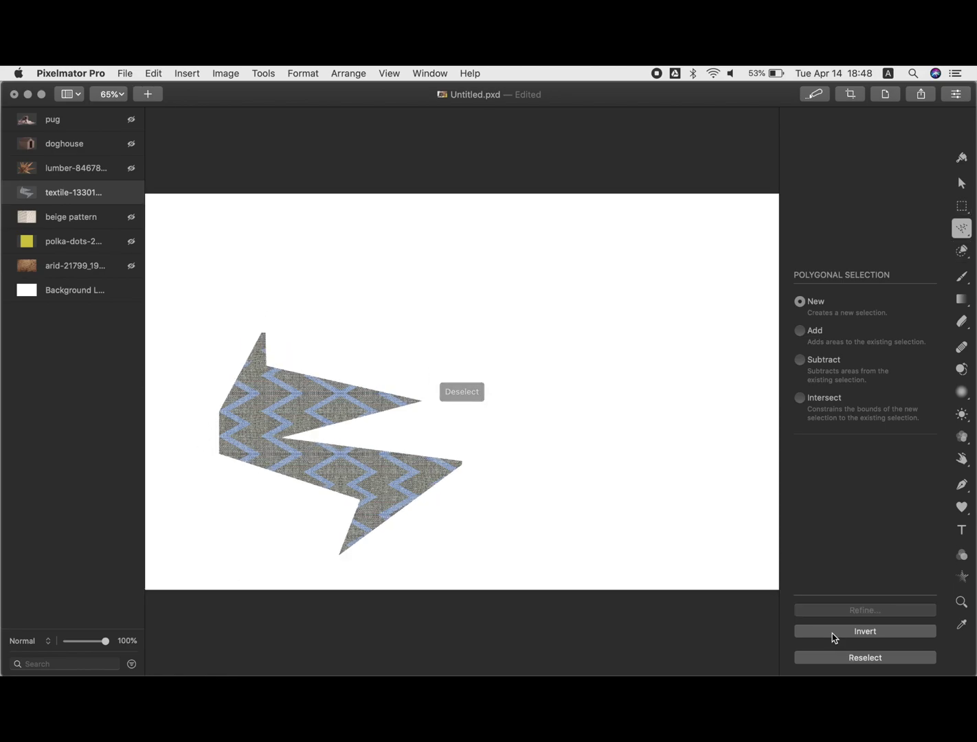
pyautogui.click(132, 193)
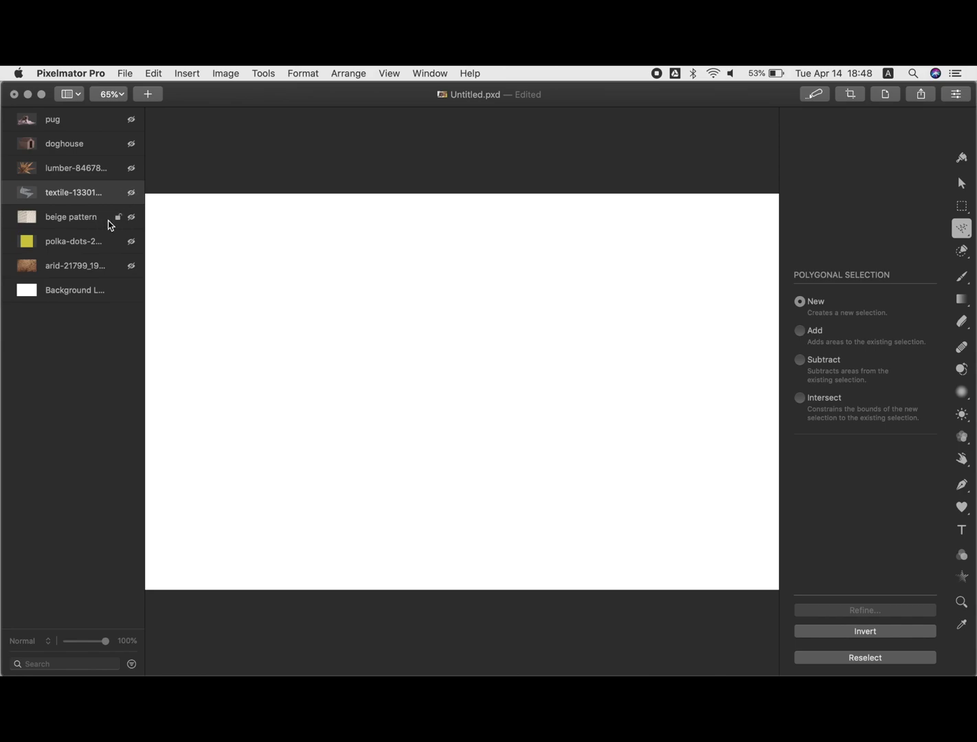
# Show the beige pattern layer and outline an angular polygon on it
pyautogui.click(132, 219)
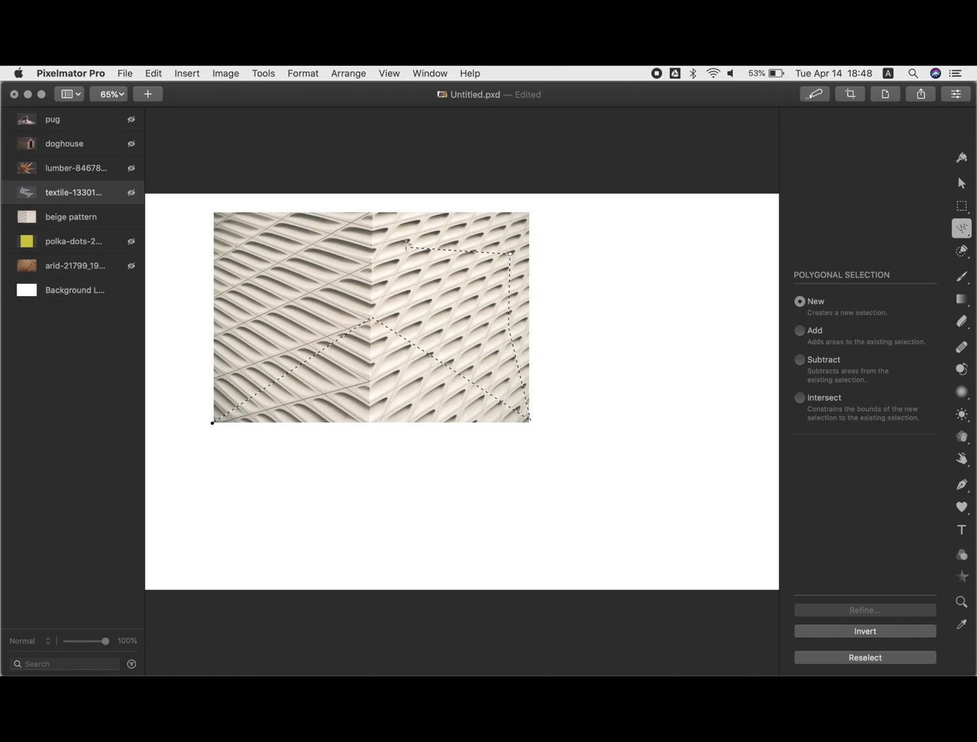
pyautogui.click(372, 217)
pyautogui.click(268, 277)
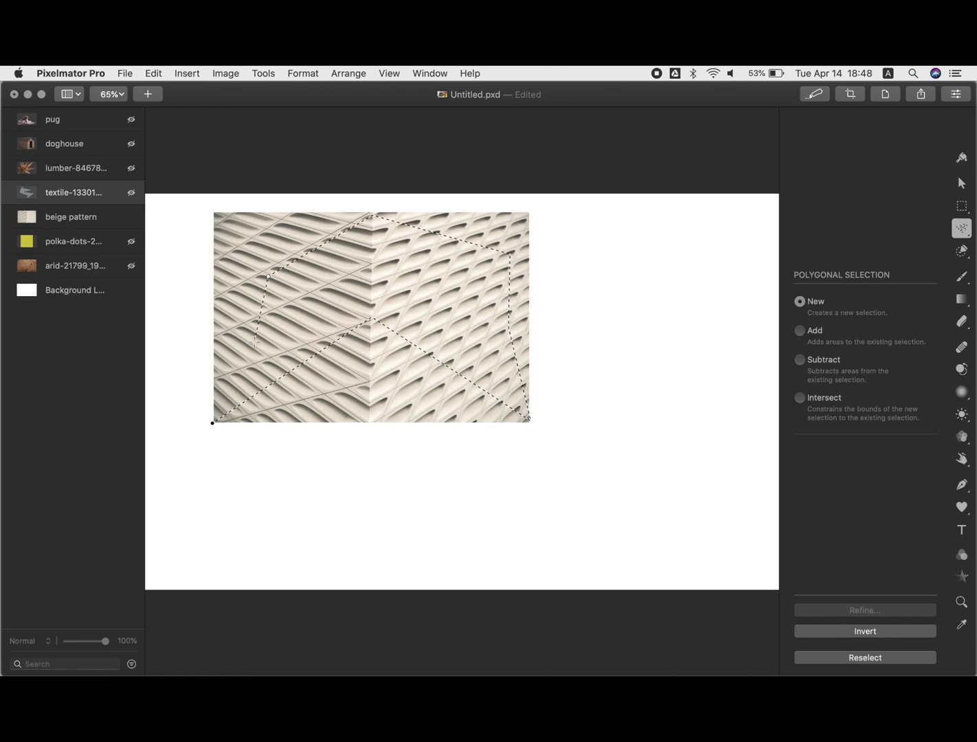
pyautogui.click(255, 341)
pyautogui.click(318, 309)
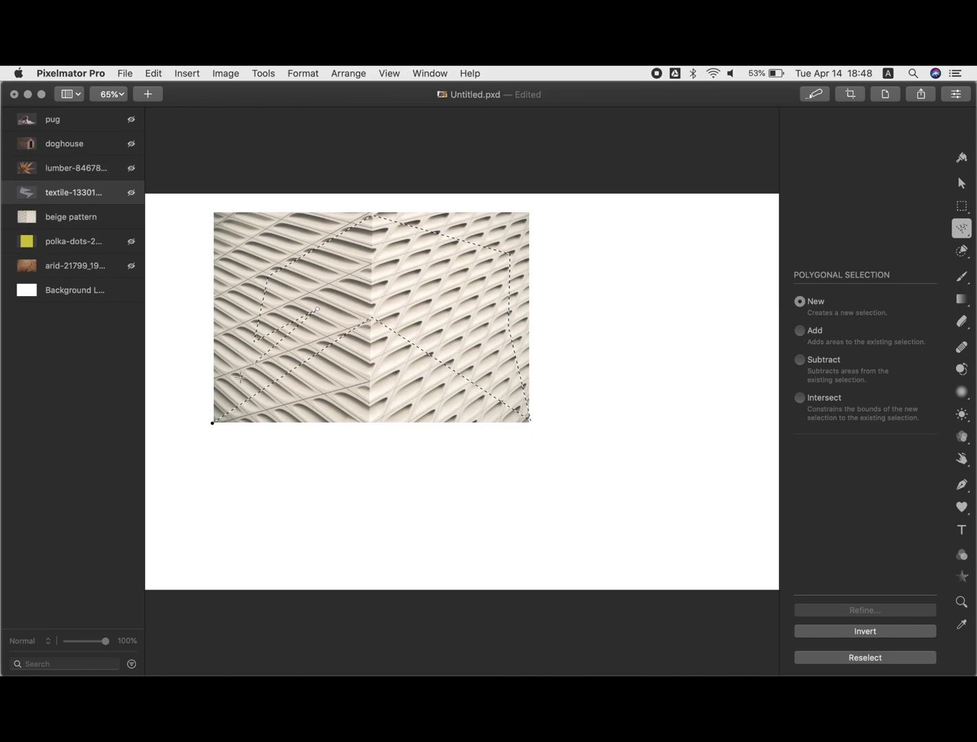
pyautogui.click(214, 422)
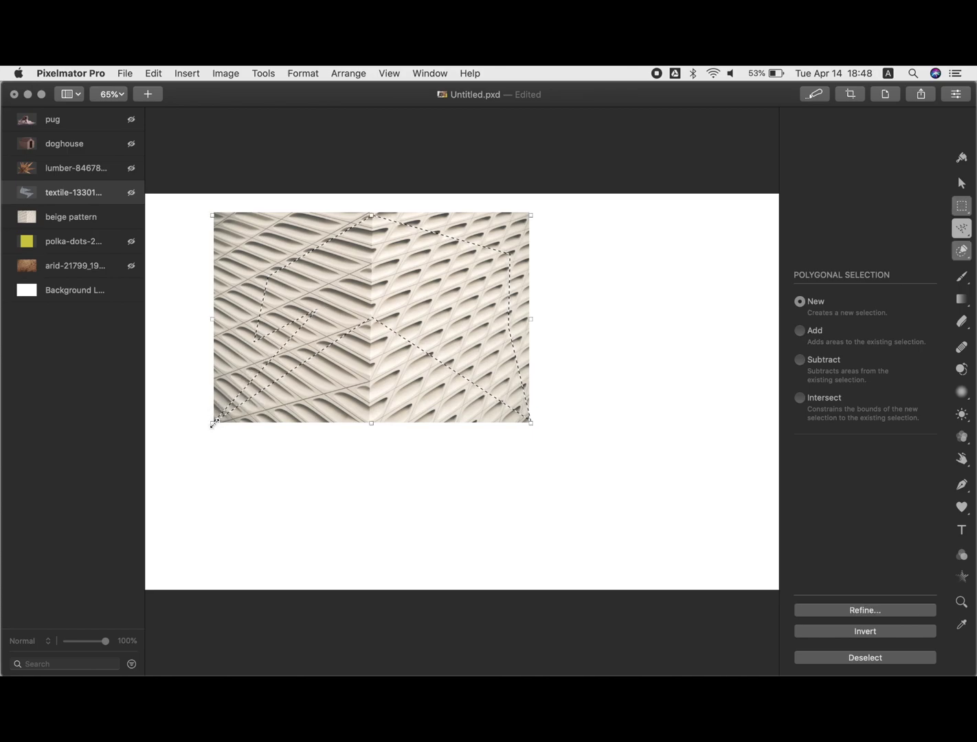
# Delete the beige pattern outside the polygon and deselect
pyautogui.click(840, 639)
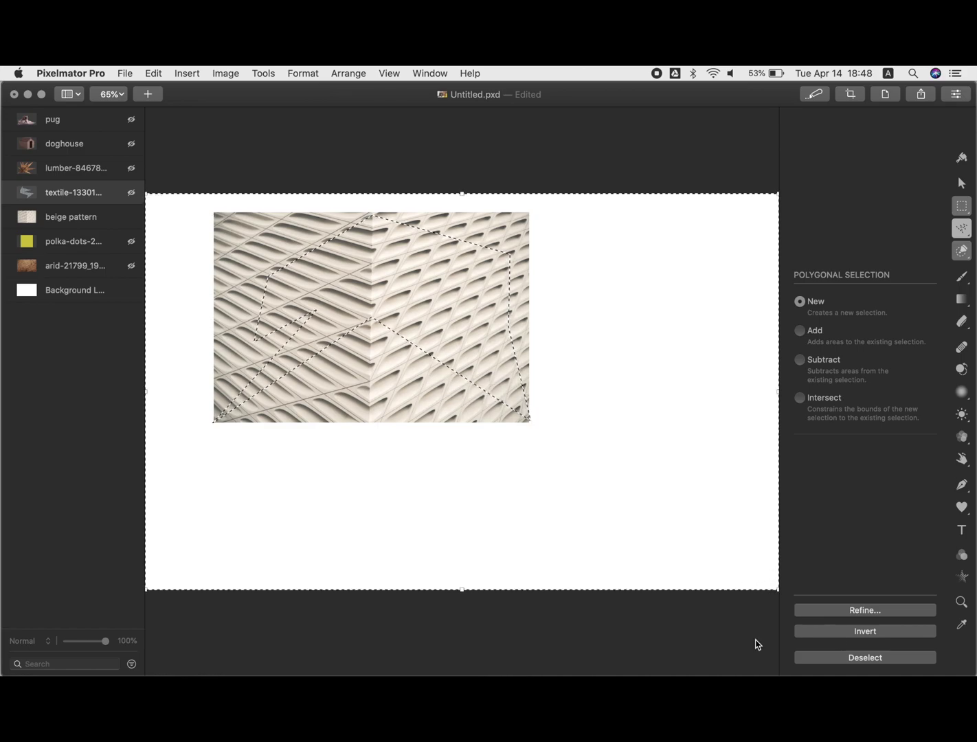
pyautogui.click(110, 218)
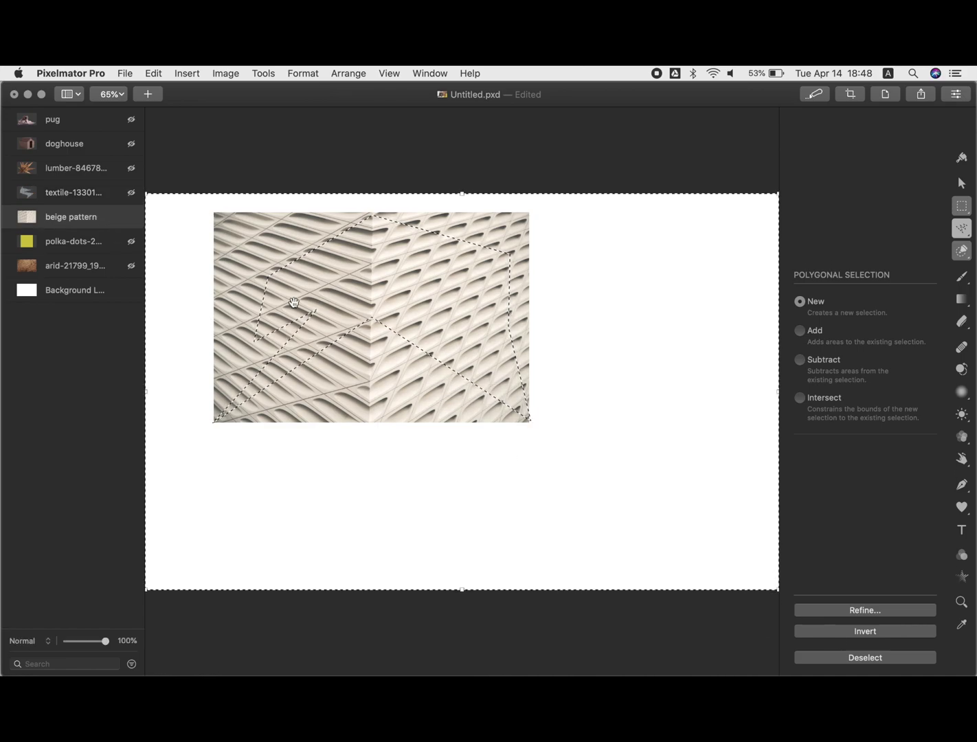
pyautogui.press('Delete')
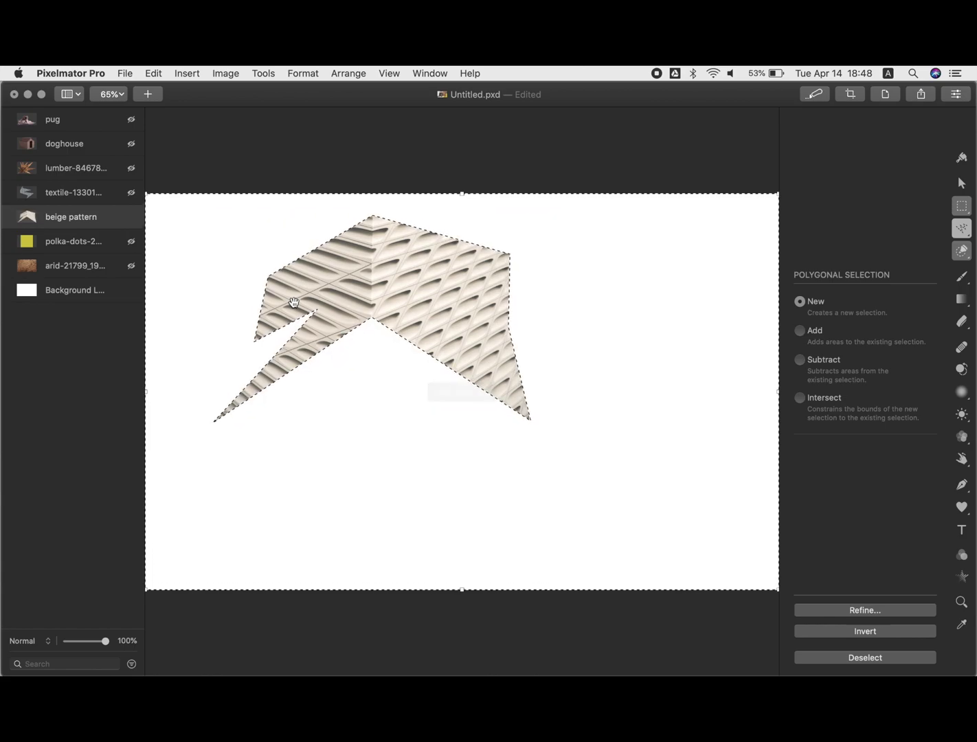
pyautogui.press('super+d')
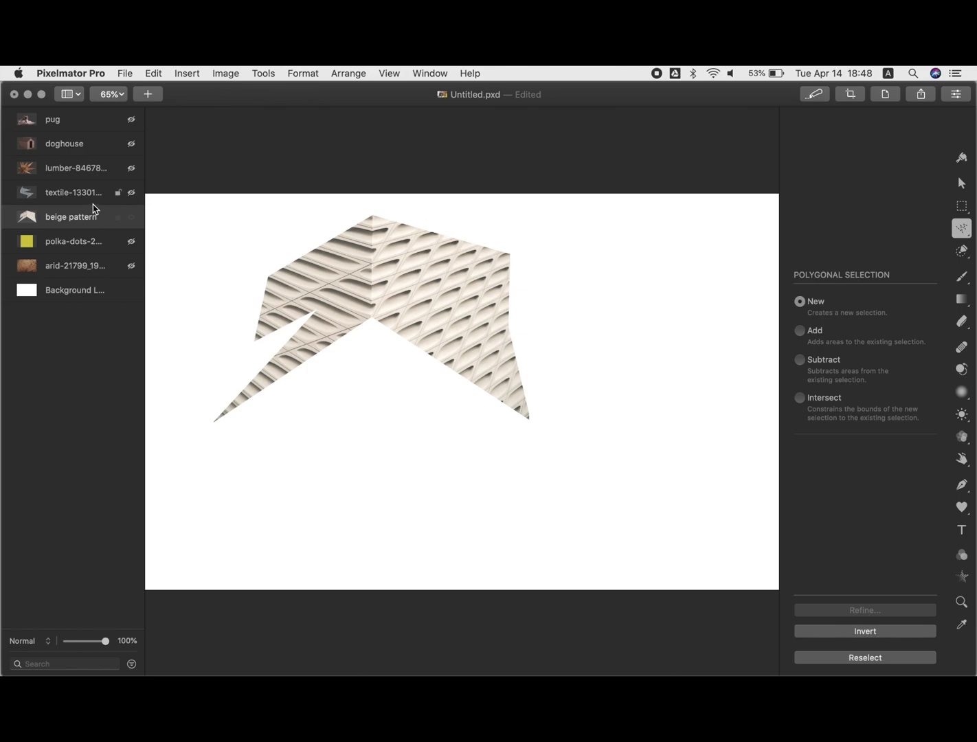
# Swap the beige pattern for the polka-dots layer and select a diagonal strip of it
pyautogui.click(78, 250)
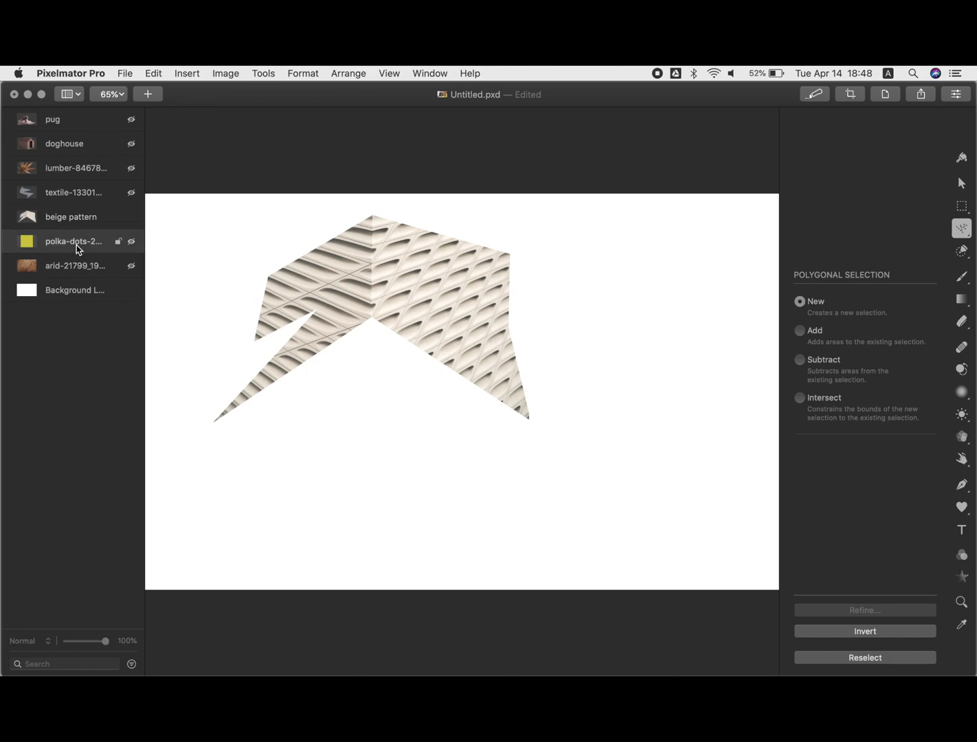
pyautogui.click(132, 218)
pyautogui.click(131, 242)
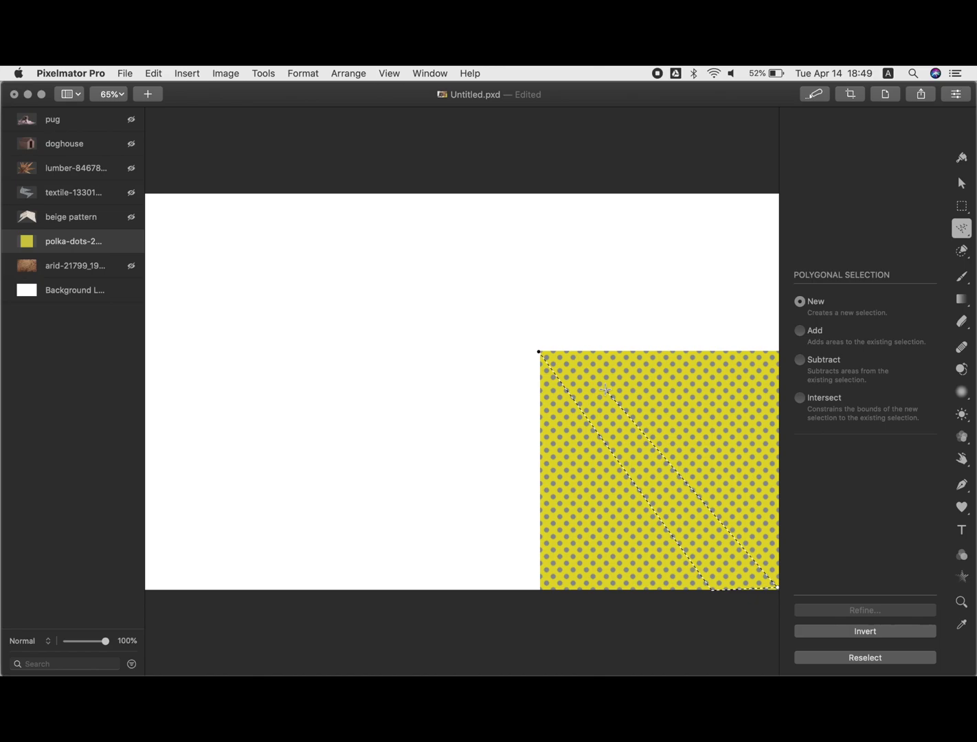
pyautogui.click(600, 352)
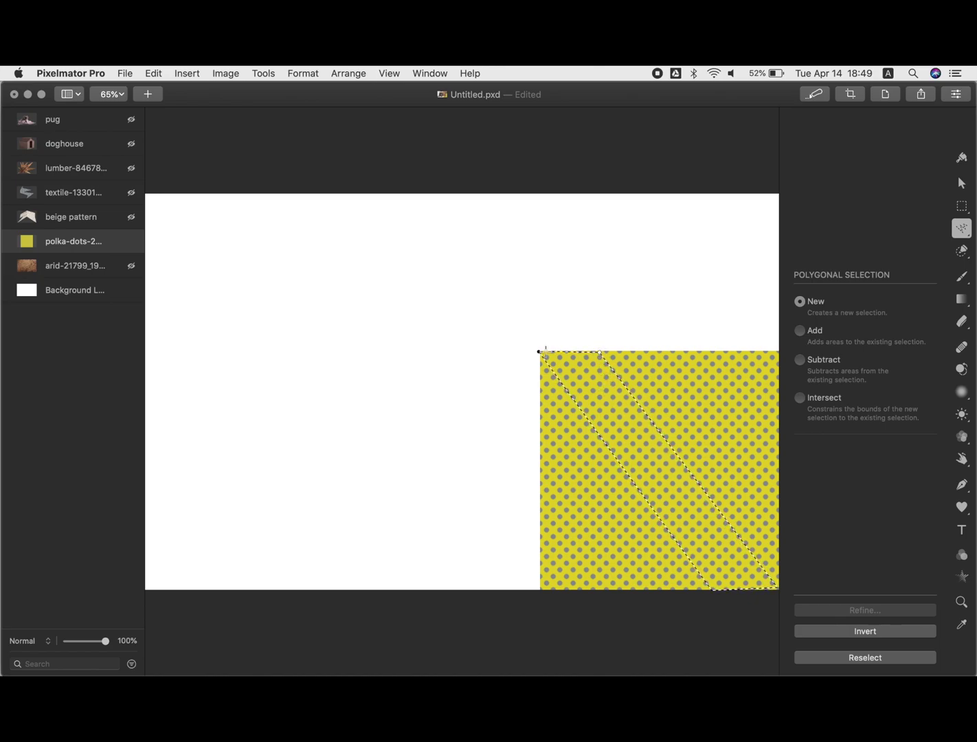
pyautogui.click(540, 352)
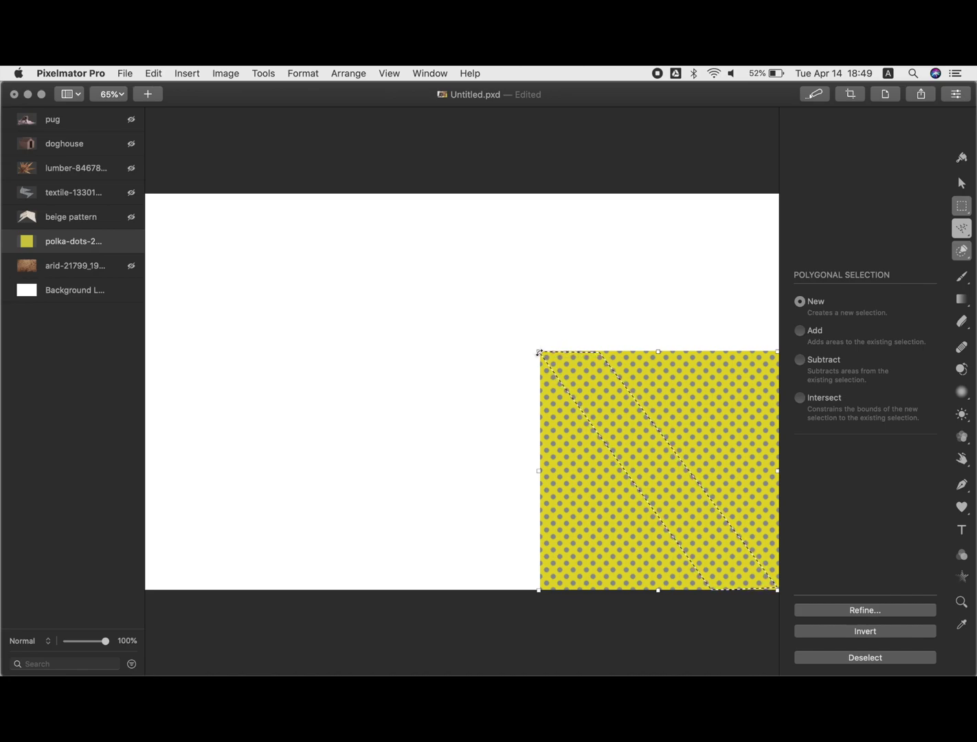
# Paste the strip twice as new layers and delete the original polka-dots layer
pyautogui.press('super+v')
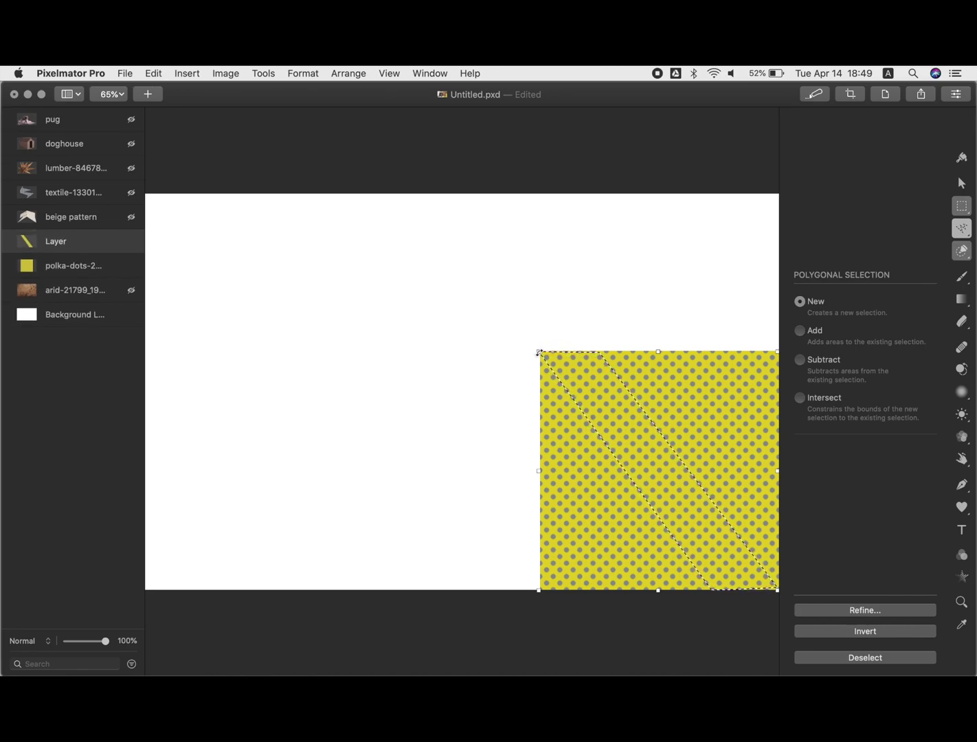
pyautogui.press('super+v')
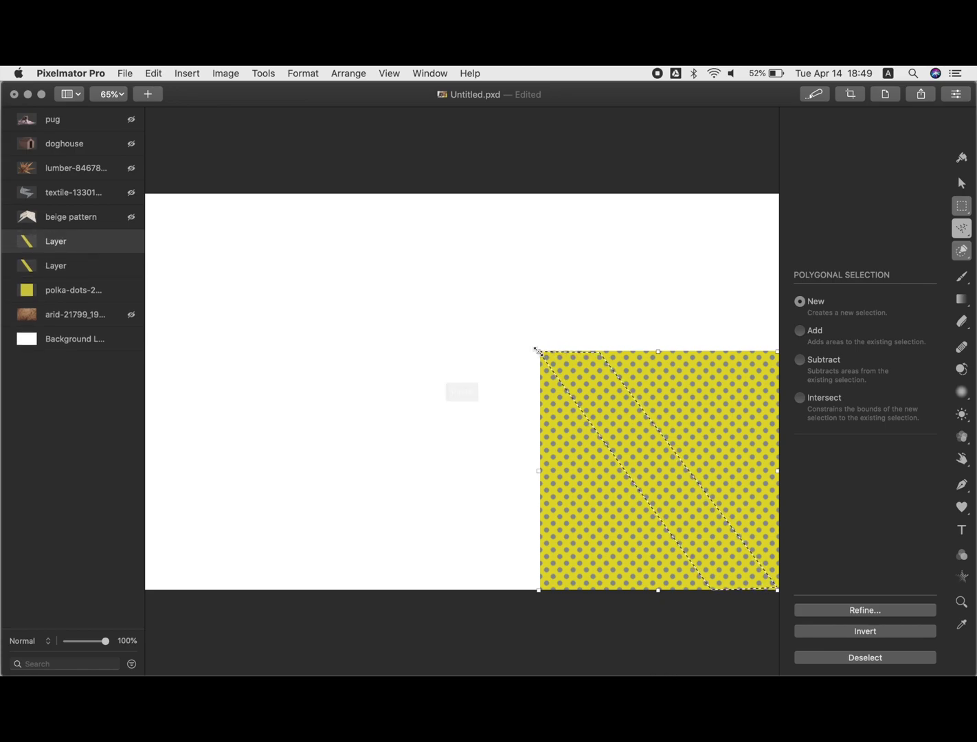
pyautogui.click(124, 292)
pyautogui.press('super+d')
pyautogui.press('Delete')
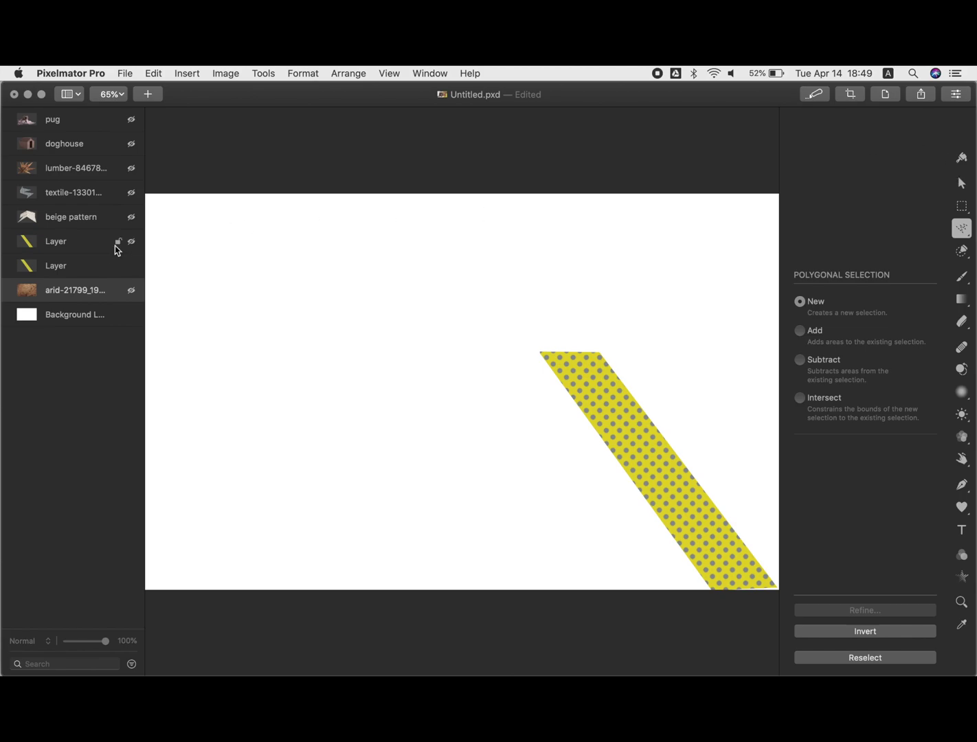
# Move the upper yellow polka-dot strip upward
pyautogui.click(962, 182)
pyautogui.moveTo(626, 426); pyautogui.dragTo(639, 333)
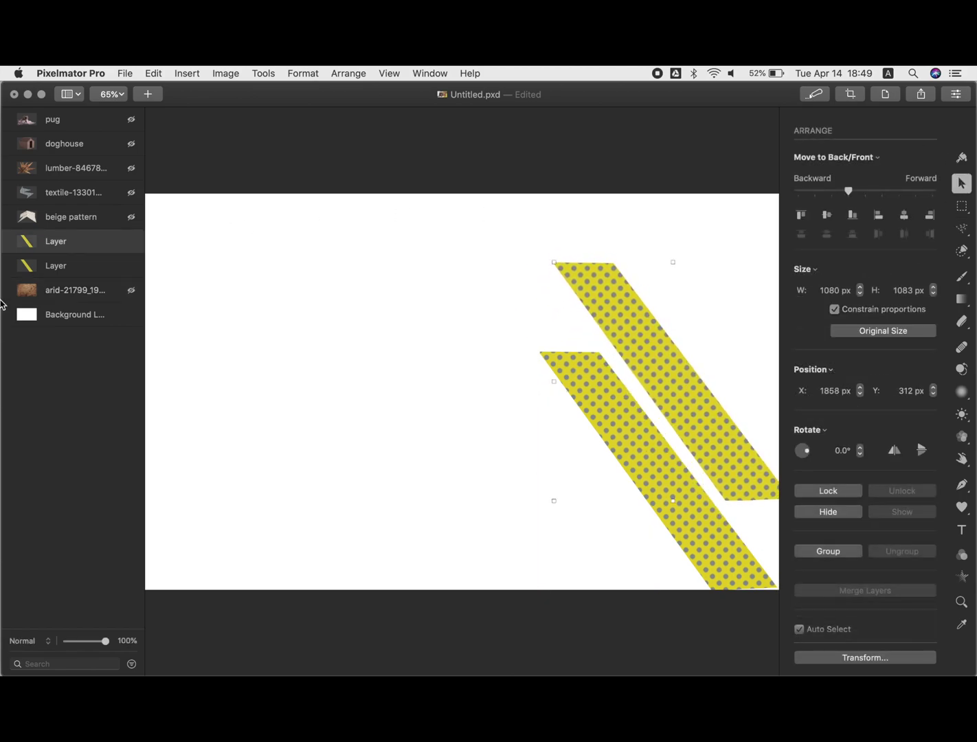
pyautogui.click(79, 295)
# Hide both yellow strips, show the arid texture and move it down and left
pyautogui.click(132, 242)
pyautogui.click(131, 266)
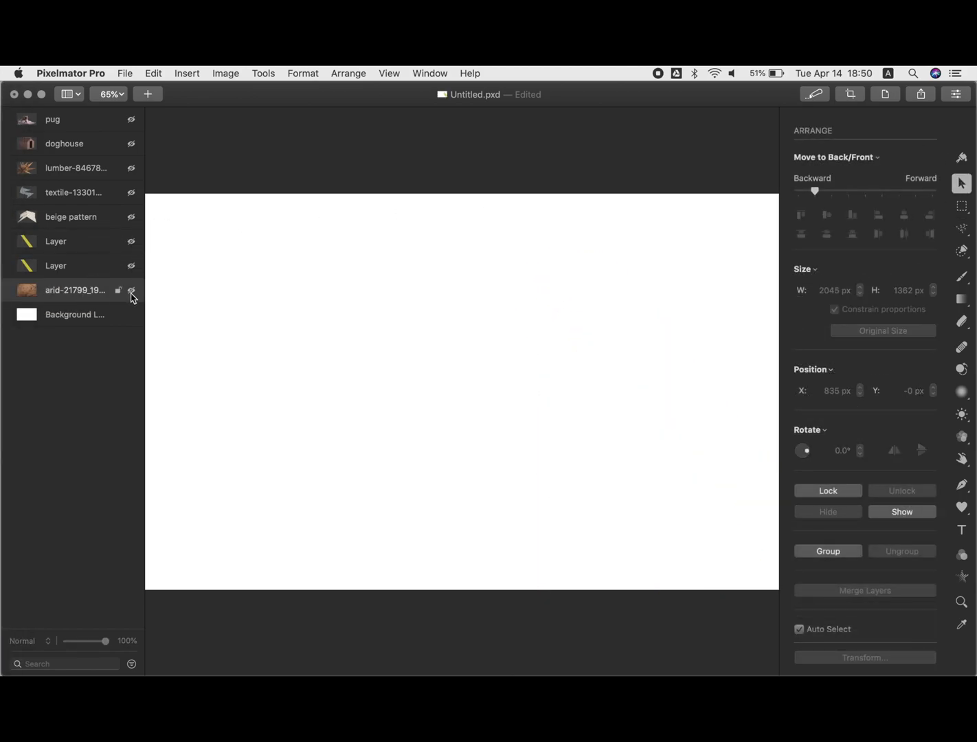
pyautogui.click(131, 290)
pyautogui.moveTo(522, 304); pyautogui.dragTo(429, 319)
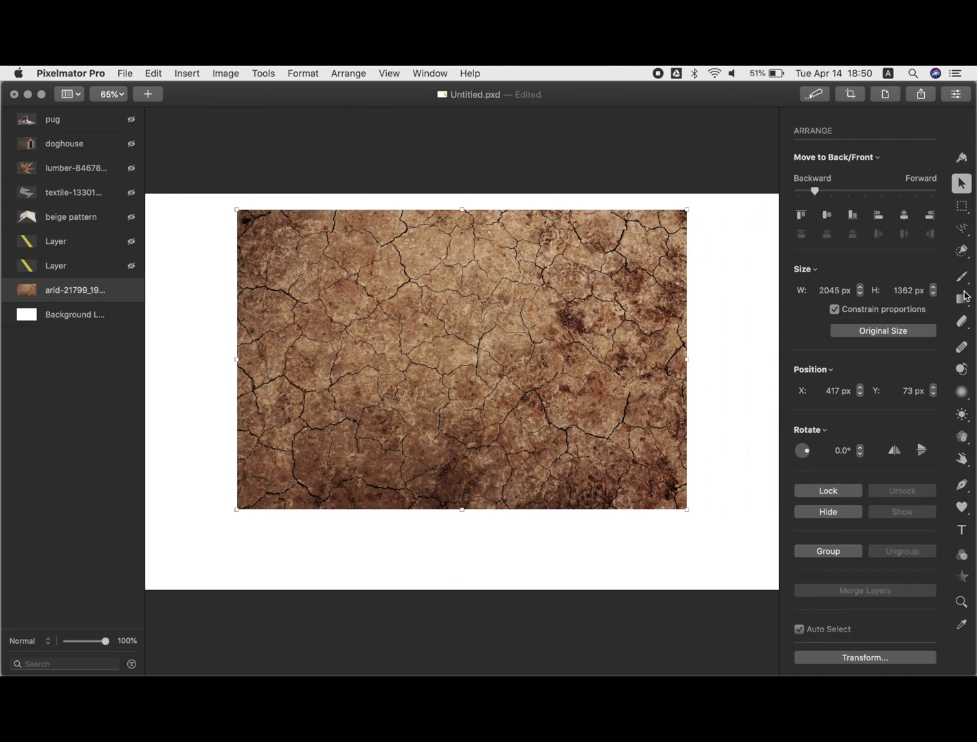
# Outline an irregular polygon on the arid texture and delete everything outside it
pyautogui.click(963, 228)
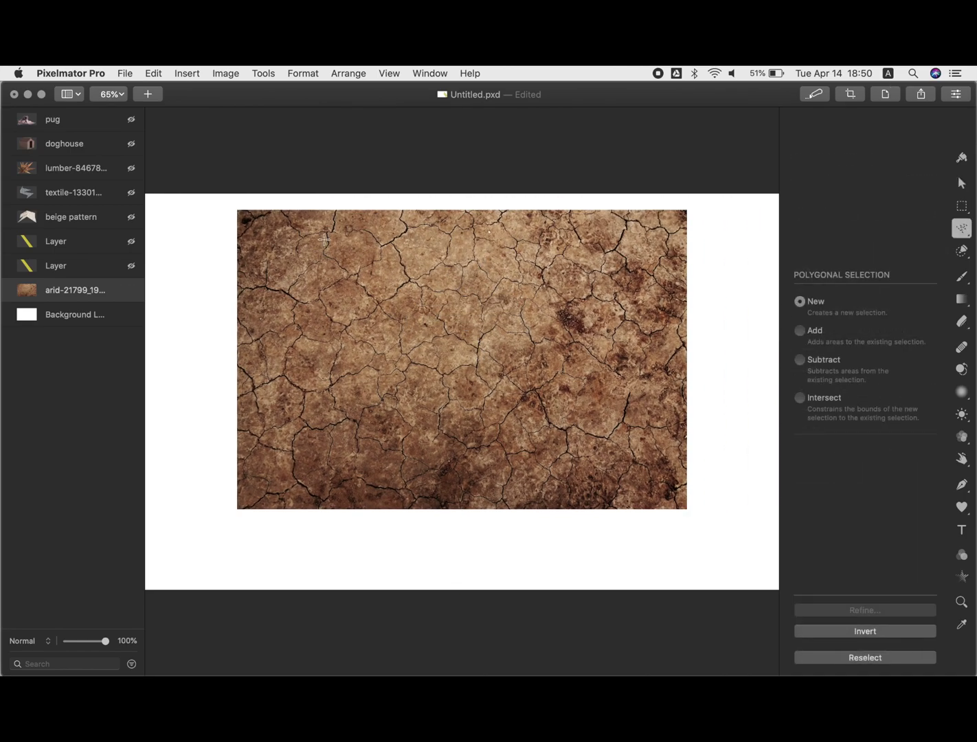
pyautogui.click(324, 239)
pyautogui.click(332, 268)
pyautogui.click(295, 315)
pyautogui.click(293, 382)
pyautogui.click(320, 425)
pyautogui.click(508, 455)
pyautogui.click(621, 341)
pyautogui.click(480, 370)
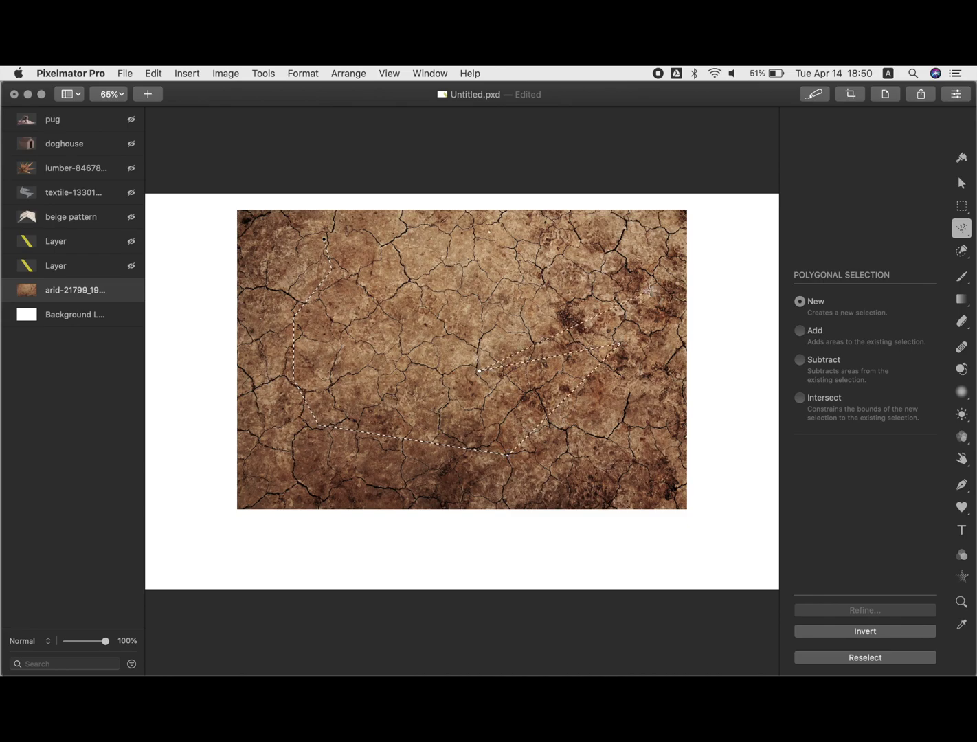
pyautogui.click(650, 292)
pyautogui.click(636, 236)
pyautogui.click(396, 221)
pyautogui.click(324, 240)
pyautogui.click(809, 629)
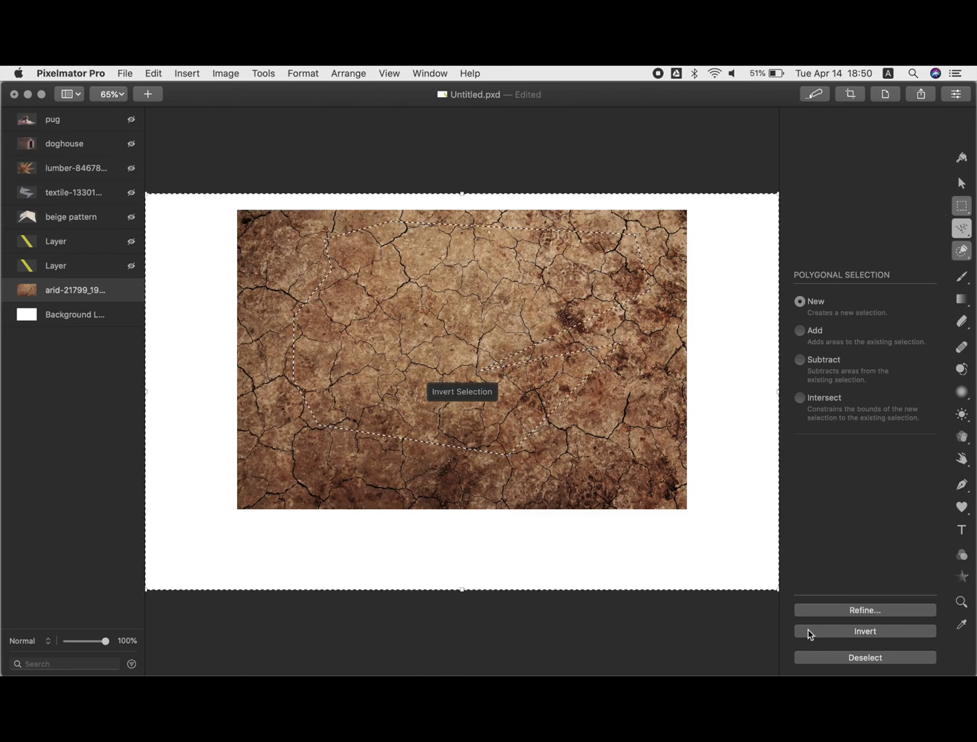
pyautogui.press('Delete')
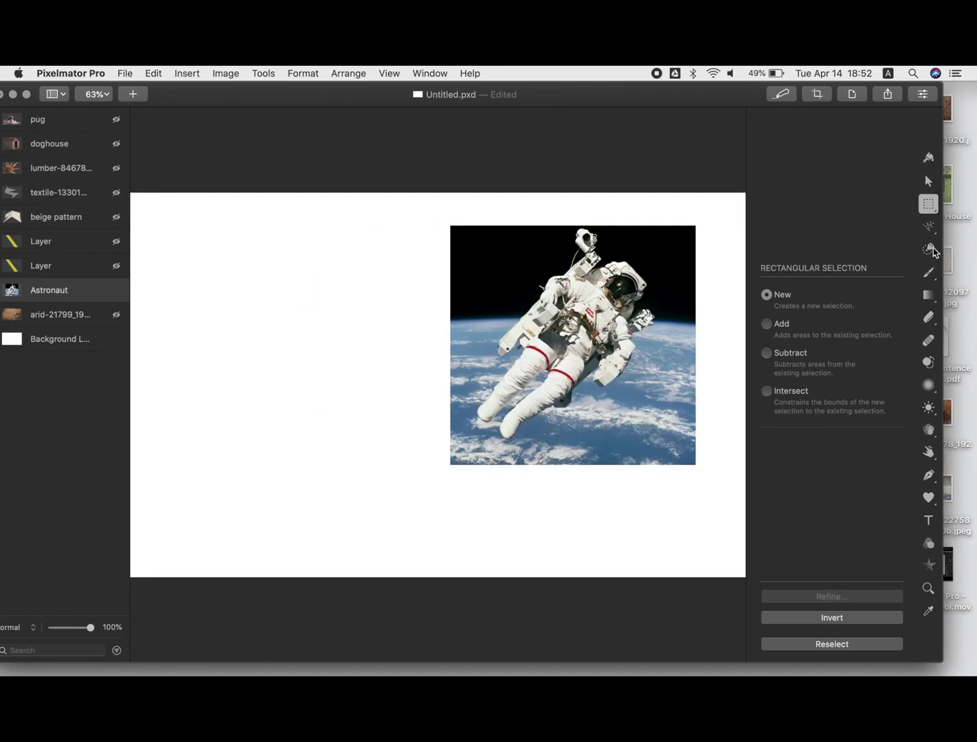
# Outline the astronaut with a polygonal selection and delete the surrounding space photo
pyautogui.click(928, 226)
pyautogui.click(624, 246)
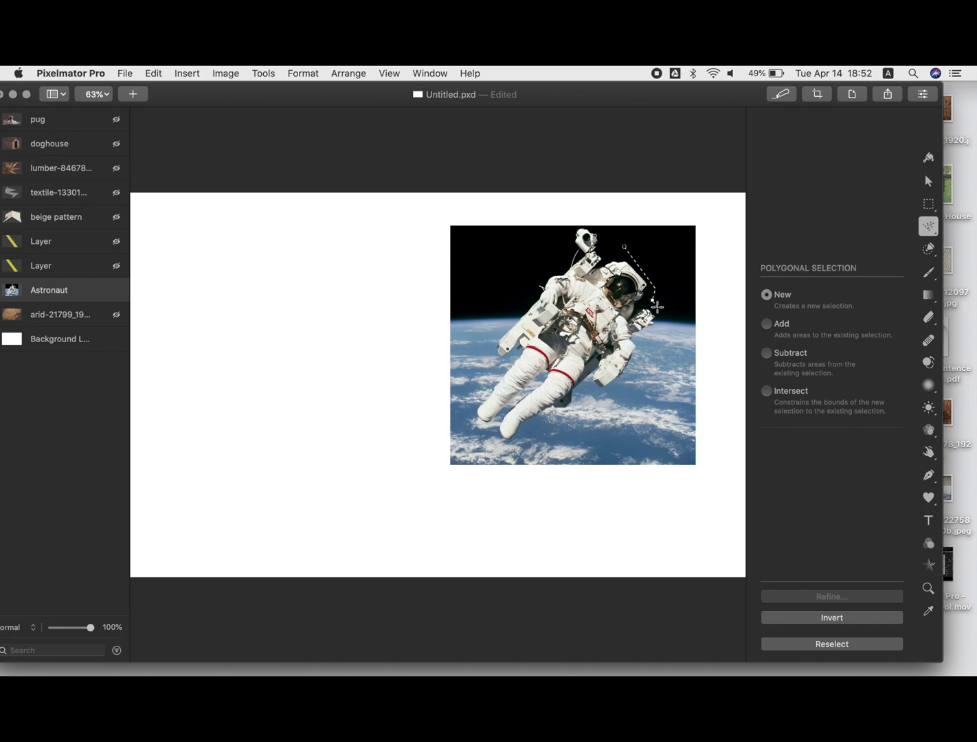
pyautogui.click(667, 315)
pyautogui.click(639, 343)
pyautogui.click(639, 366)
pyautogui.click(584, 389)
pyautogui.click(502, 446)
pyautogui.click(486, 435)
pyautogui.click(492, 426)
pyautogui.click(469, 417)
pyautogui.click(484, 348)
pyautogui.click(575, 227)
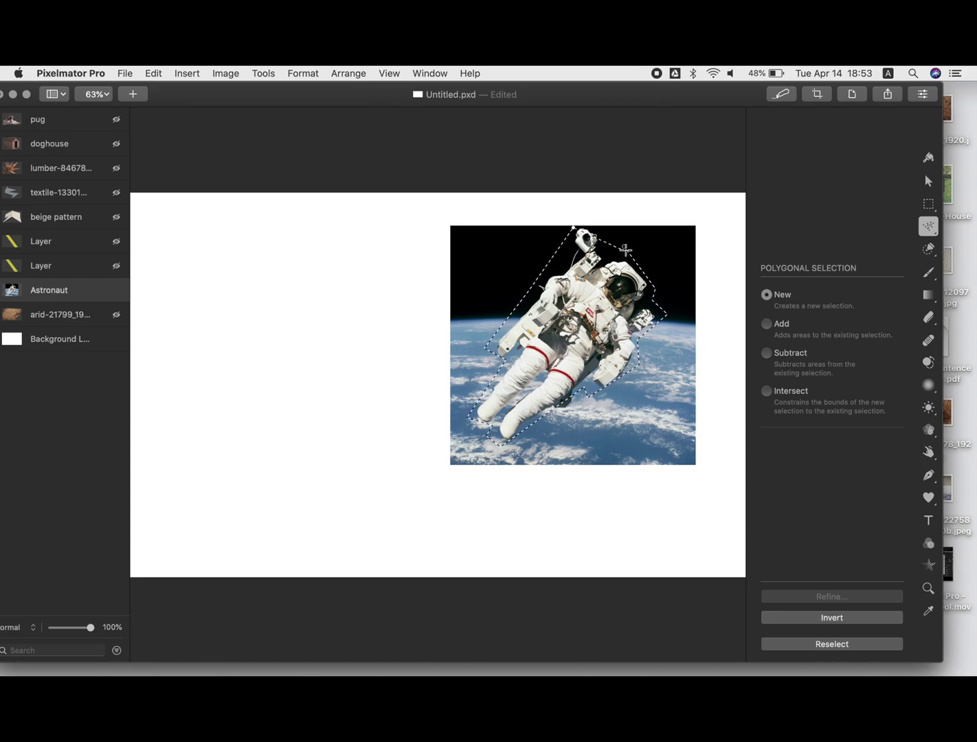
pyautogui.click(625, 249)
pyautogui.click(856, 619)
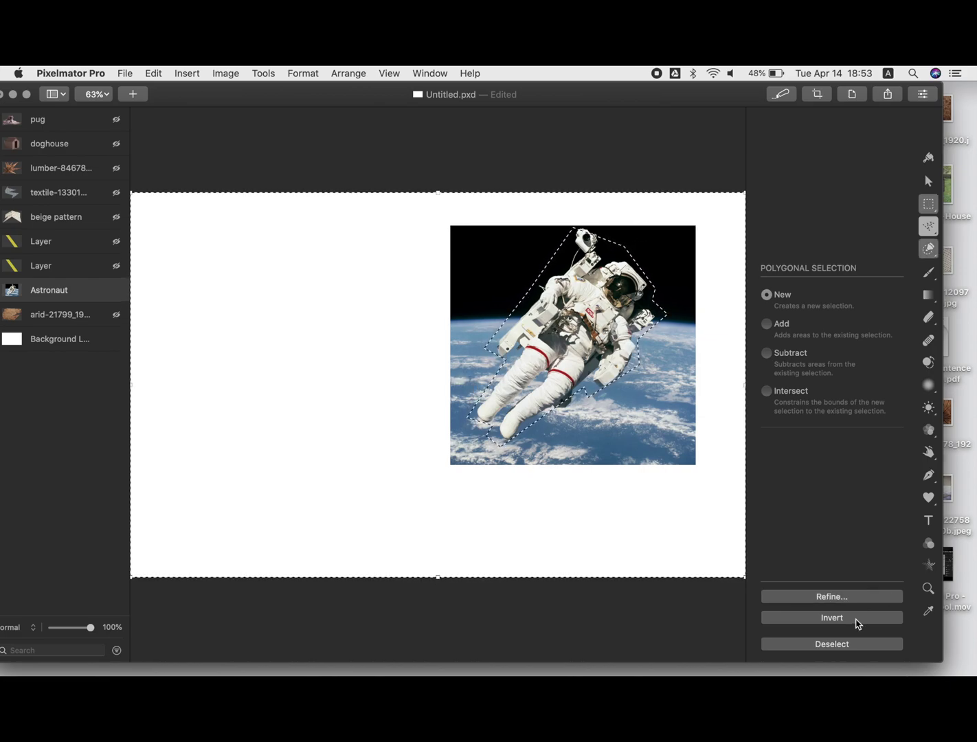
pyautogui.press('Delete')
# Rotate the astronaut cut-out about 67° and make every collage layer visible again
pyautogui.press('v')
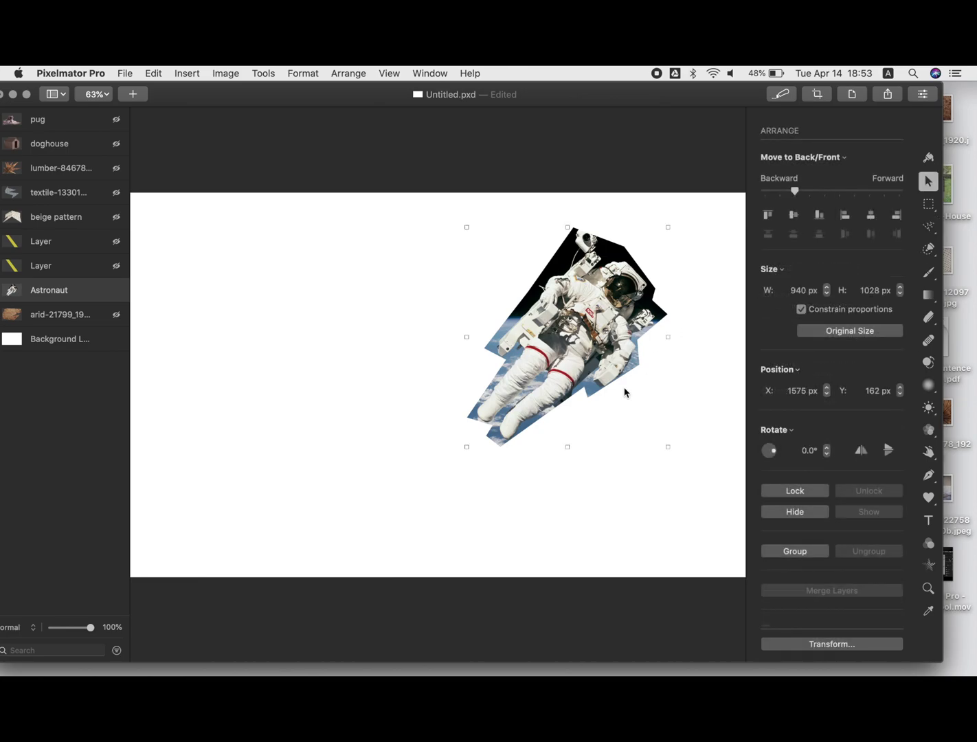
pyautogui.moveTo(667, 447); pyautogui.dragTo(641, 286)
pyautogui.moveTo(116, 309); pyautogui.dragTo(117, 119)
# Fill the white Background layer with dark olive green
pyautogui.click(48, 339)
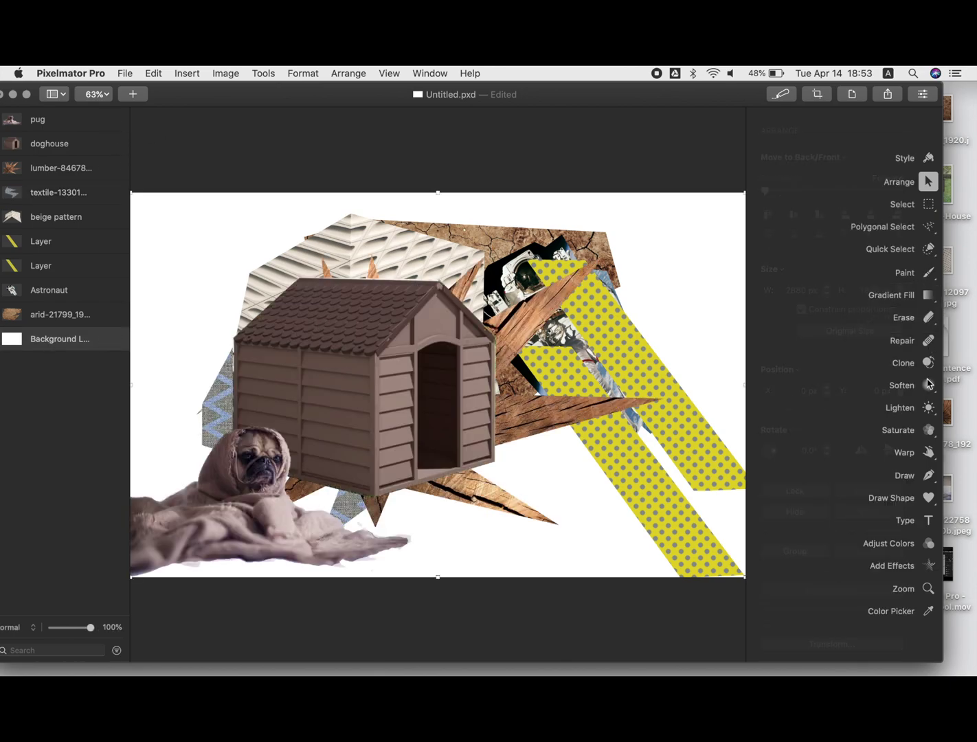
pyautogui.click(928, 294)
pyautogui.click(897, 337)
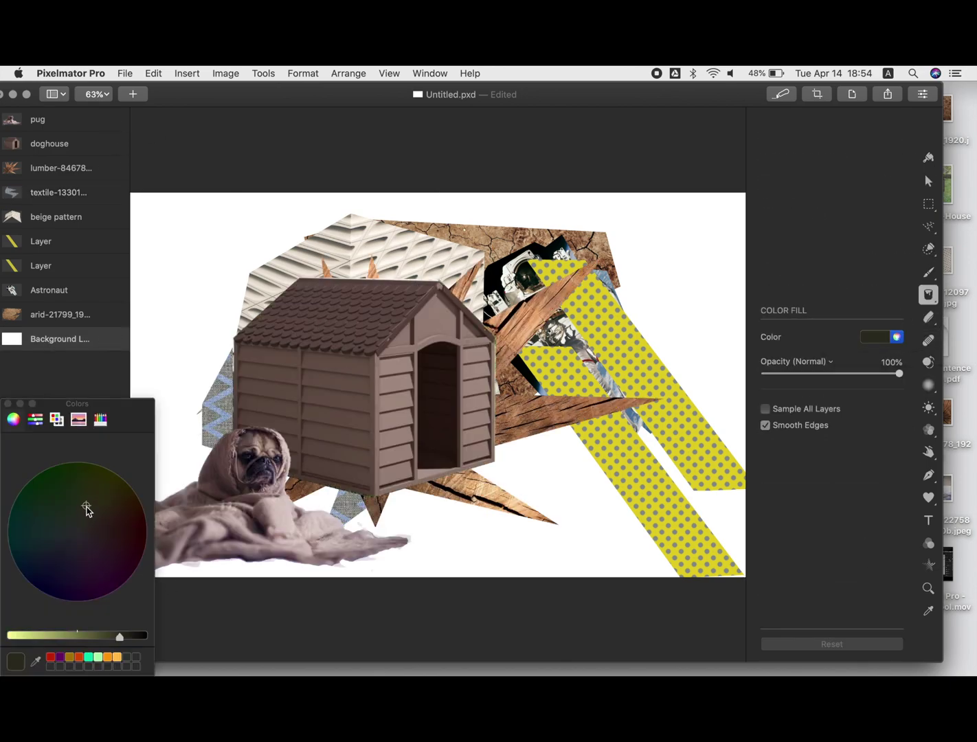
pyautogui.click(8, 403)
pyautogui.moveTo(171, 251); pyautogui.dragTo(214, 248)
# Shift the doghouse down and to the left
pyautogui.click(929, 181)
pyautogui.moveTo(375, 347); pyautogui.dragTo(360, 385)
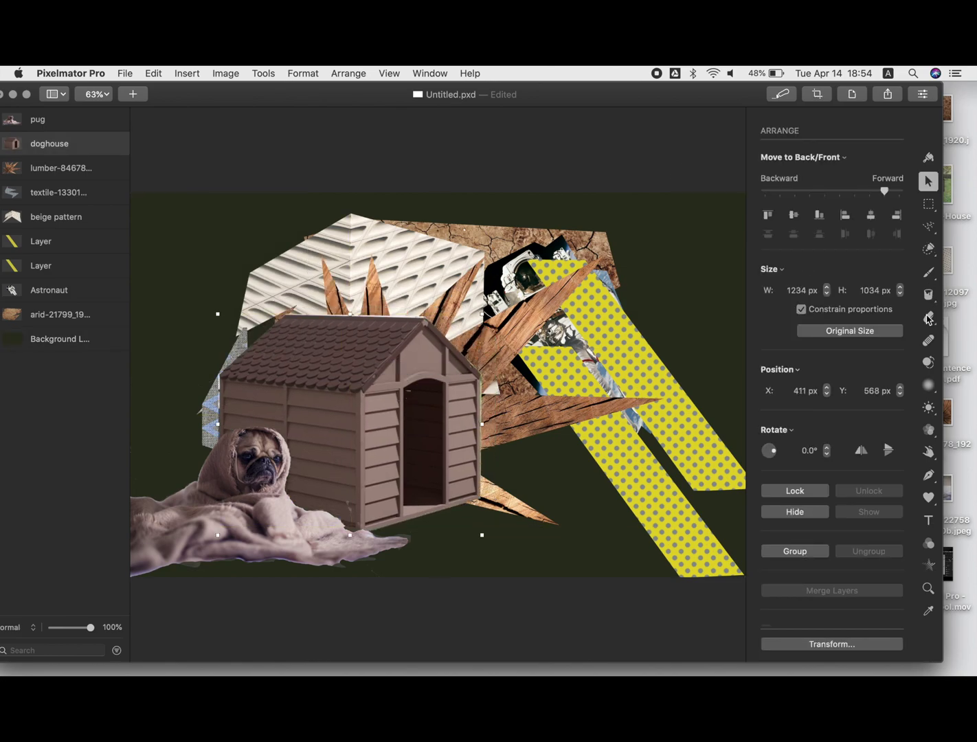
pyautogui.moveTo(942, 662); pyautogui.dragTo(966, 663)
pyautogui.click(954, 322)
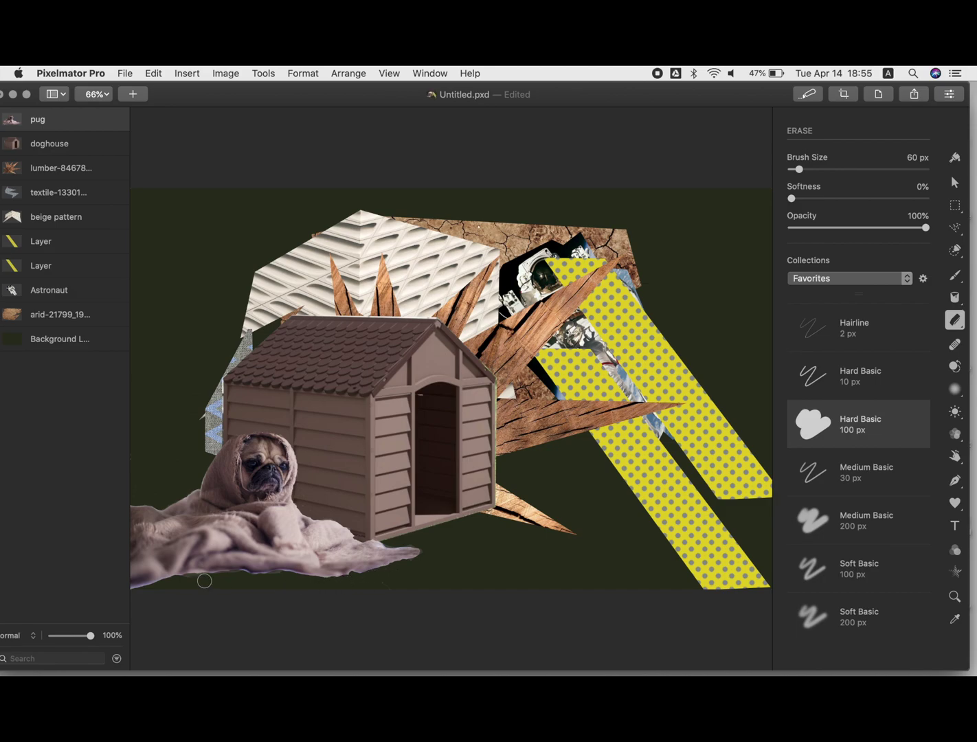
# Enlarge the beige pattern, rotate it to about 144°, and place it at lower left
pyautogui.click(956, 183)
pyautogui.moveTo(373, 284); pyautogui.dragTo(261, 543)
pyautogui.moveTo(407, 574); pyautogui.dragTo(633, 512)
pyautogui.moveTo(500, 534); pyautogui.dragTo(602, 348)
pyautogui.moveTo(734, 207); pyautogui.dragTo(400, 440)
pyautogui.moveTo(347, 215); pyautogui.dragTo(175, 348)
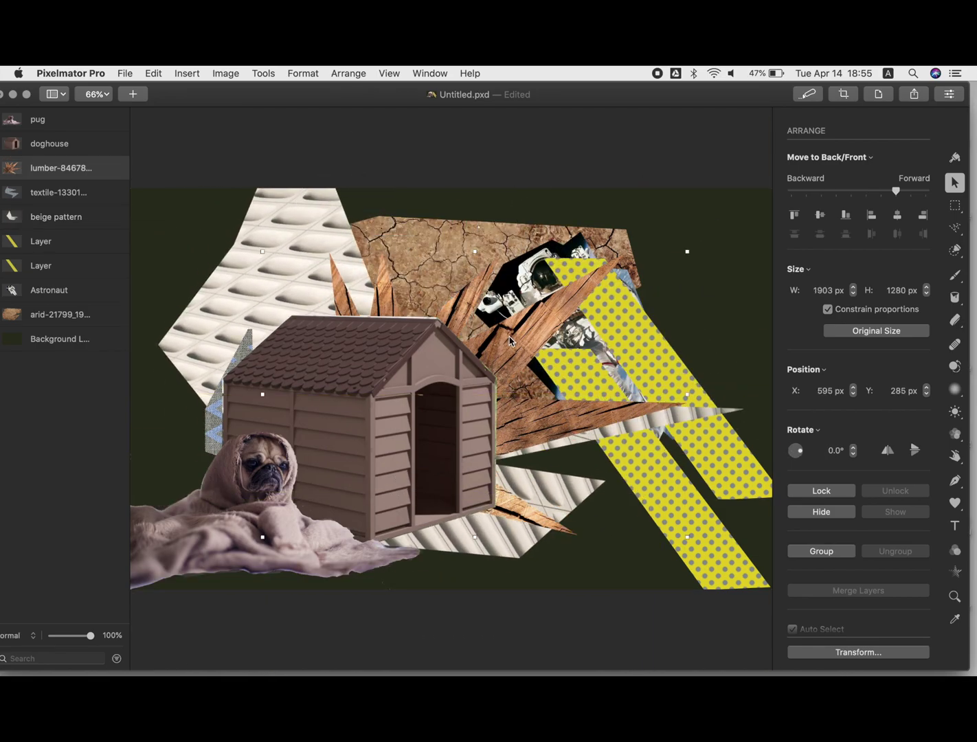
# Reposition the arid texture, pug, doghouse and beige pattern, then shrink the lumber starburst and move it up-left
pyautogui.moveTo(447, 240); pyautogui.dragTo(253, 469)
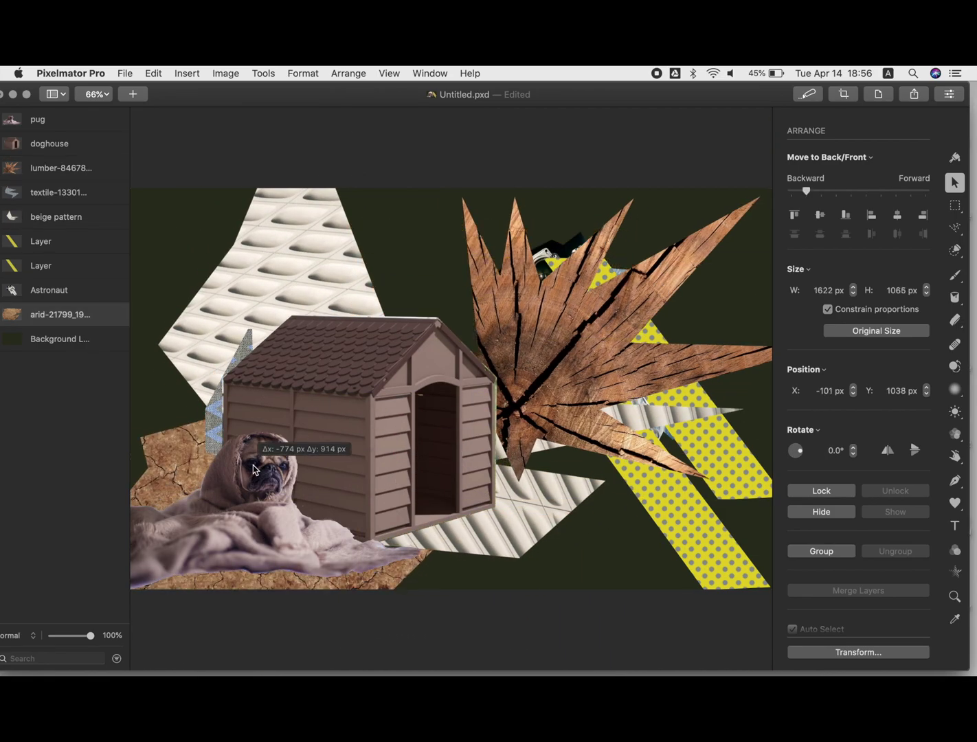
pyautogui.moveTo(256, 534); pyautogui.dragTo(254, 547)
pyautogui.moveTo(340, 376); pyautogui.dragTo(334, 385)
pyautogui.moveTo(342, 277); pyautogui.dragTo(375, 261)
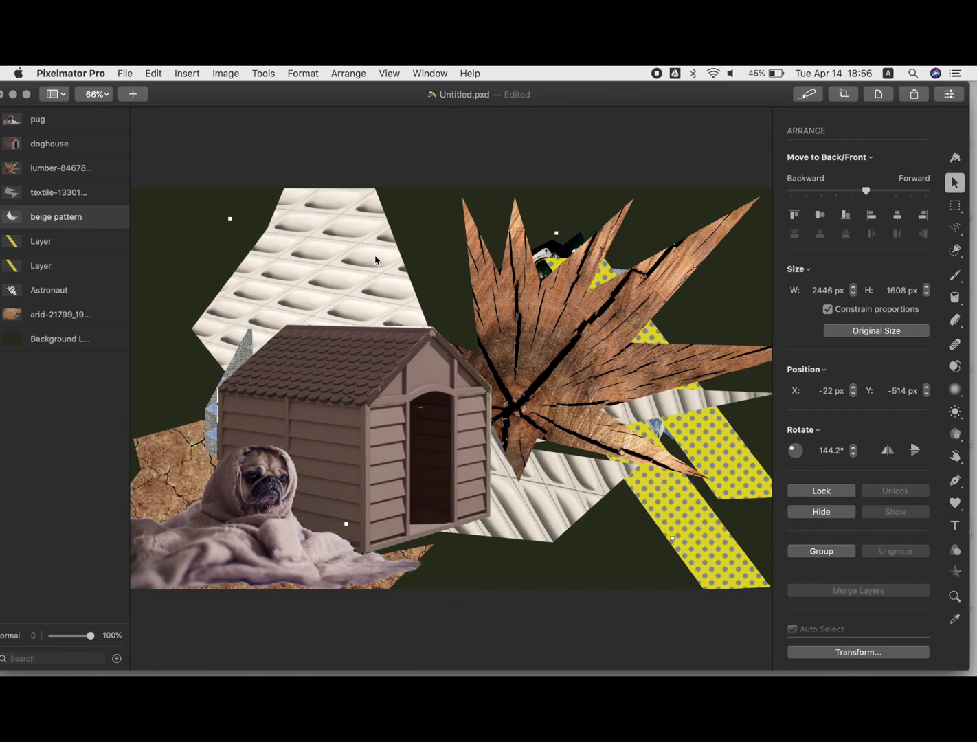
pyautogui.moveTo(610, 196); pyautogui.dragTo(609, 286)
pyautogui.moveTo(554, 389); pyautogui.dragTo(427, 246)
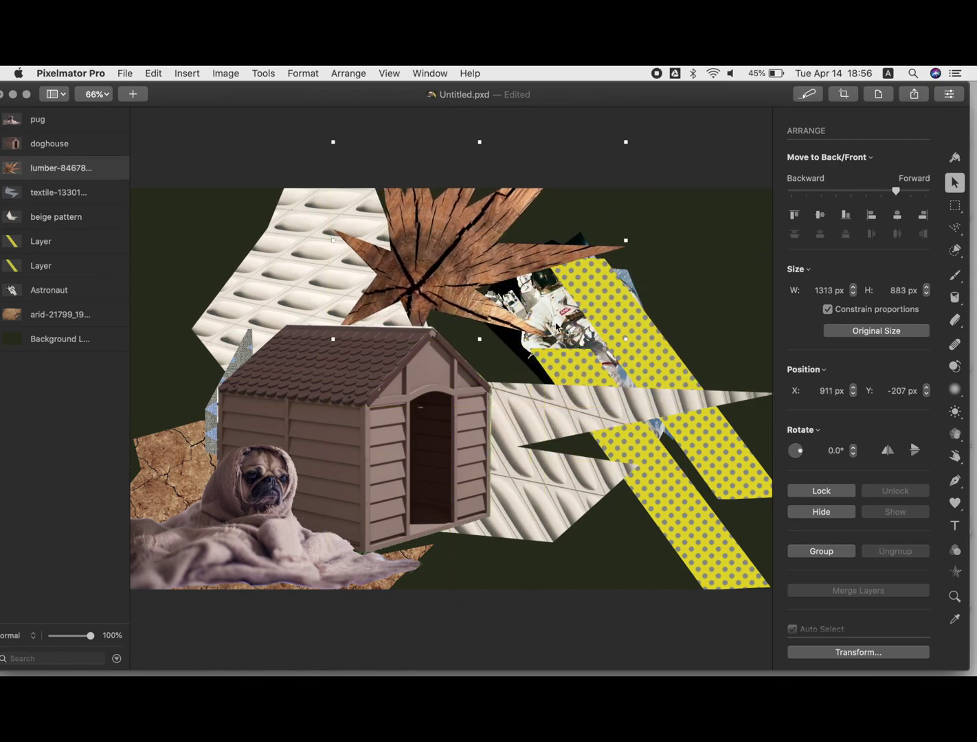
# Stack the astronaut above the yellow strips at upper right, and shift the textile piece and upper strip
pyautogui.moveTo(75, 294); pyautogui.dragTo(74, 233)
pyautogui.moveTo(606, 307); pyautogui.dragTo(704, 243)
pyautogui.moveTo(237, 359); pyautogui.dragTo(165, 251)
pyautogui.moveTo(677, 524); pyautogui.dragTo(593, 526)
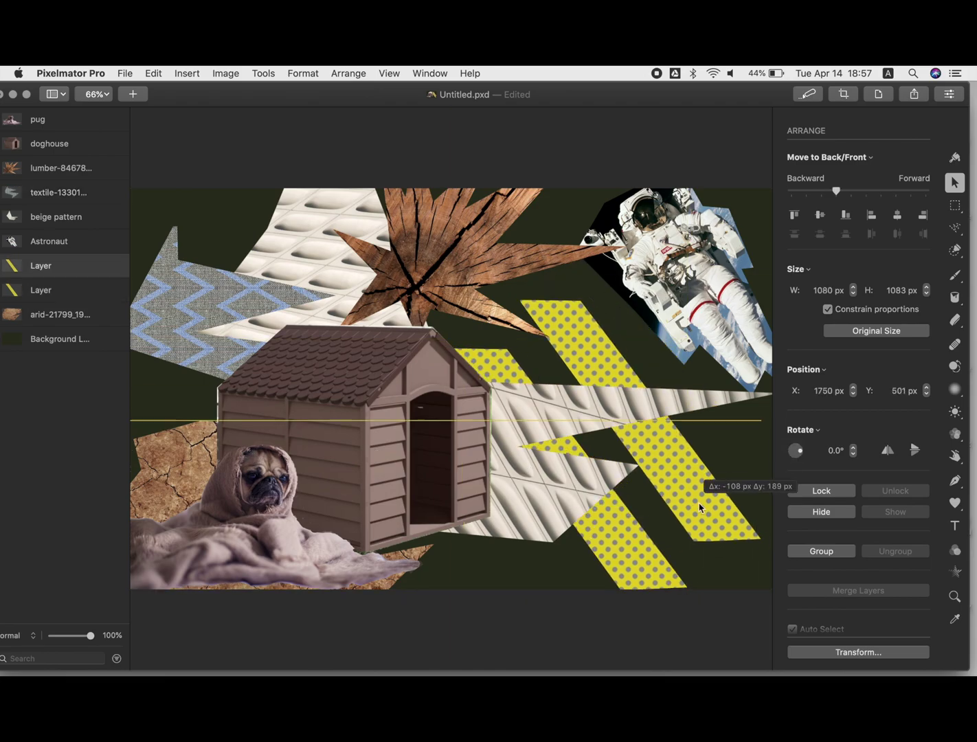